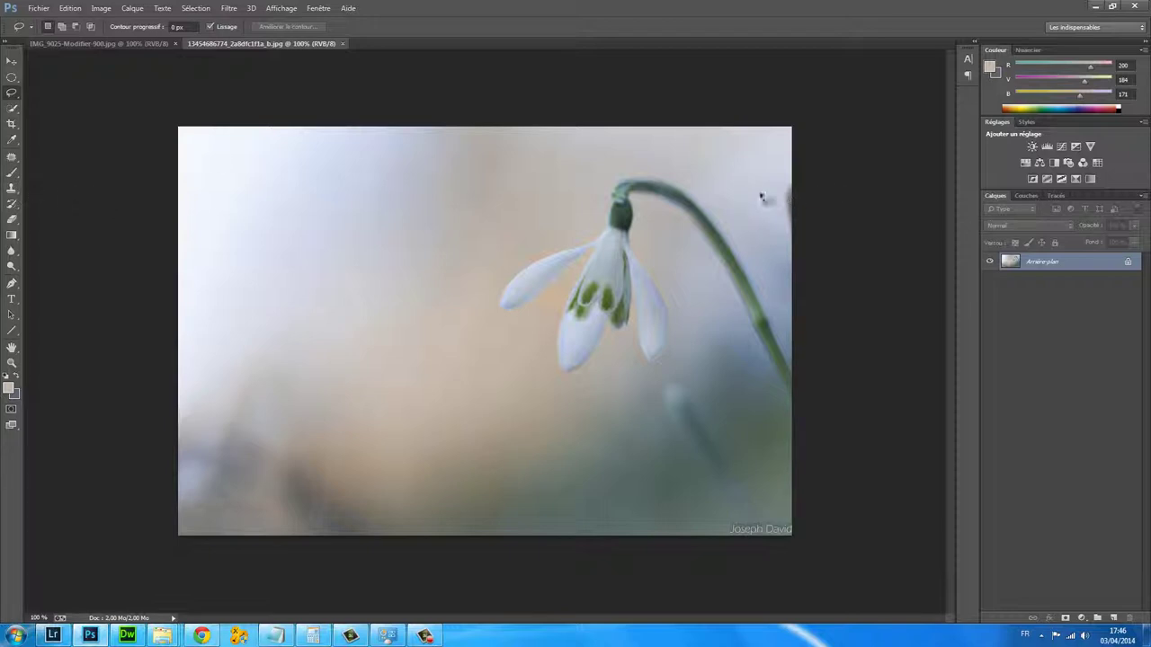
Clone-stamp clean background over the stray stem bit at the top right
click(12, 187)
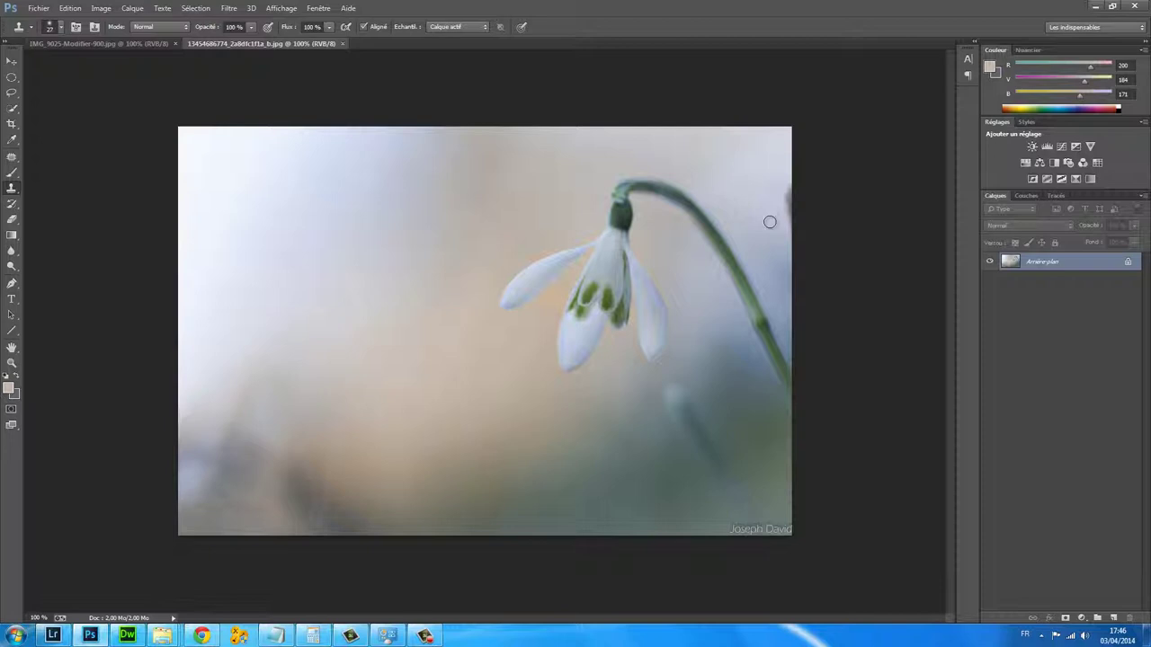
alt+click(774, 184)
drag(785, 194, 790, 225)
Lasso a small patch along the photo's right edge
click(12, 93)
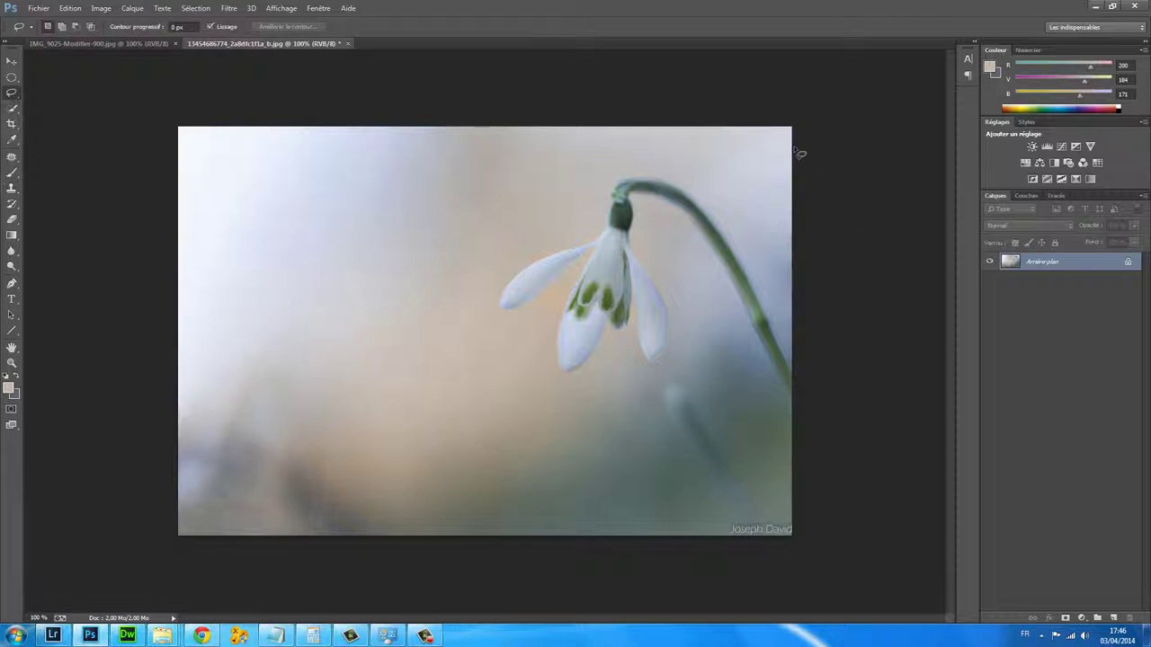
drag(798, 149, 766, 229)
drag(766, 229, 795, 221)
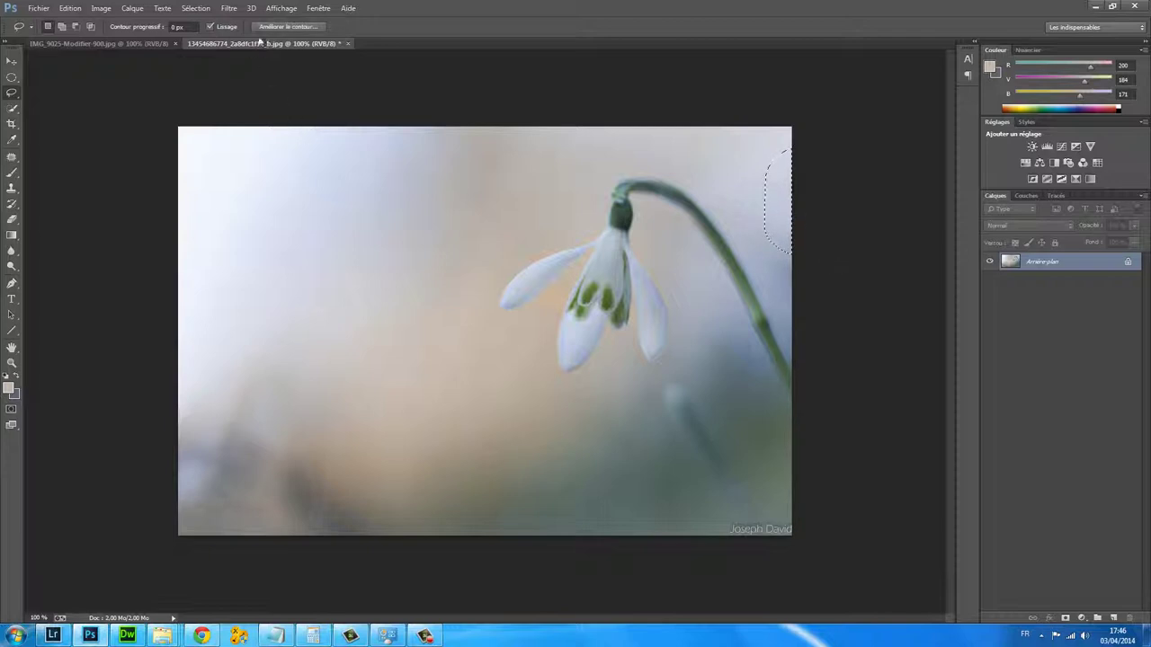
Feather the right-edge selection by 1,1 px through Refine Edge
click(289, 26)
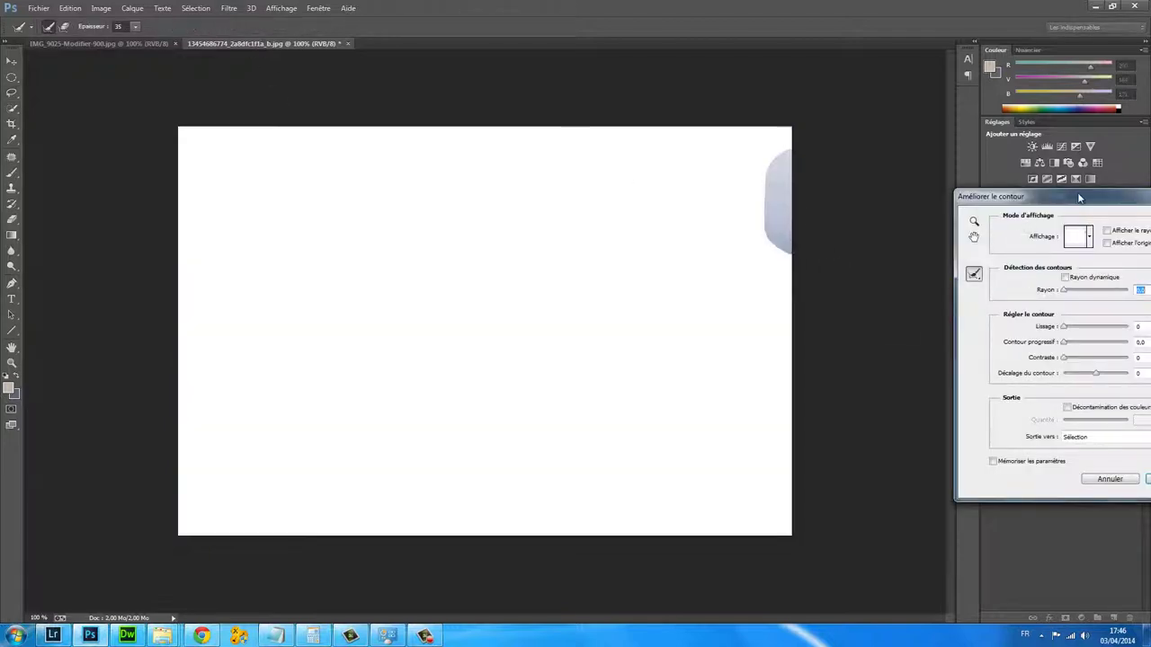
drag(1070, 198, 440, 252)
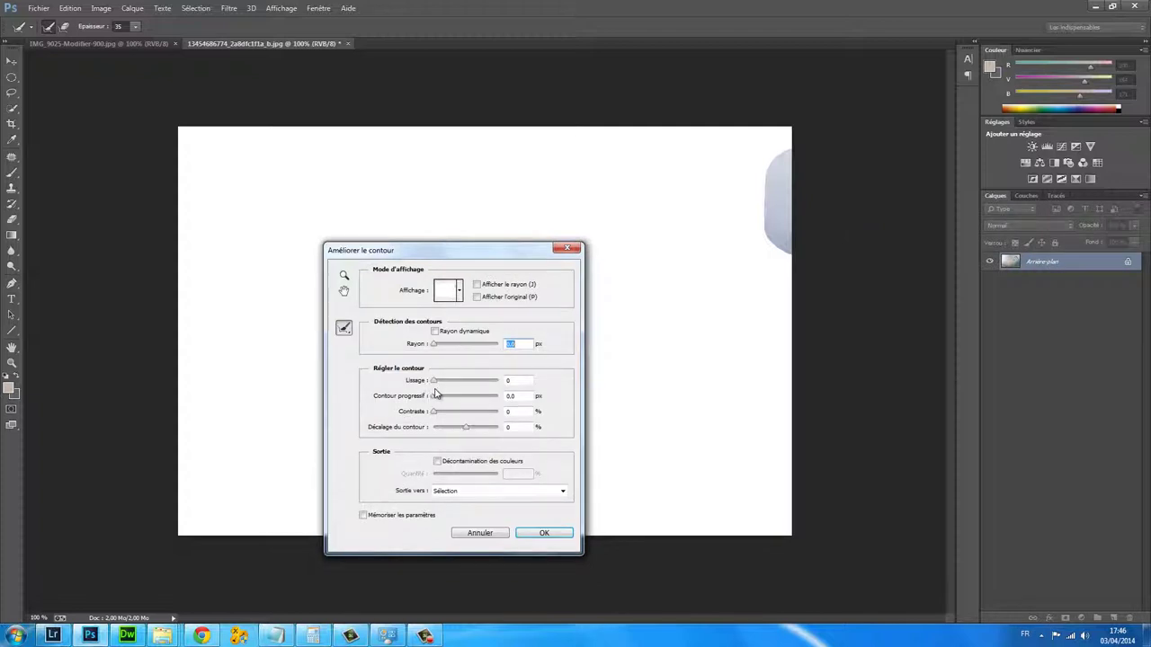
drag(436, 396, 451, 396)
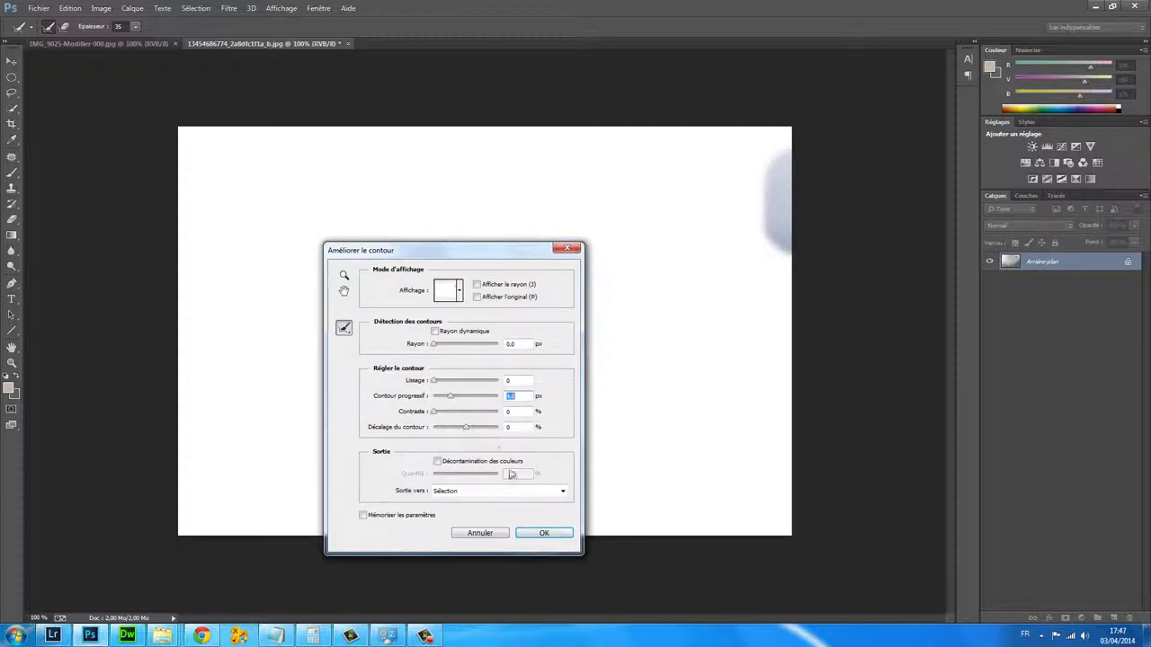
text(1,1)
click(544, 534)
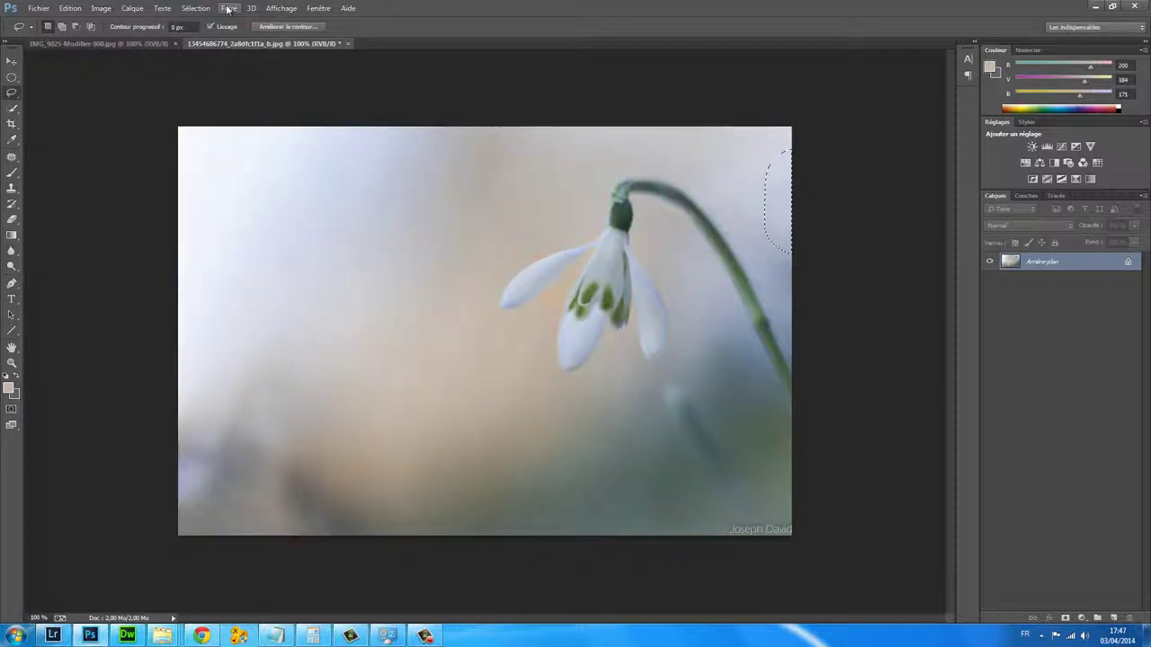
Apply a Gaussian blur of about 6 px to the right-edge patch, then deselect
click(230, 8)
mouse_move(236, 175)
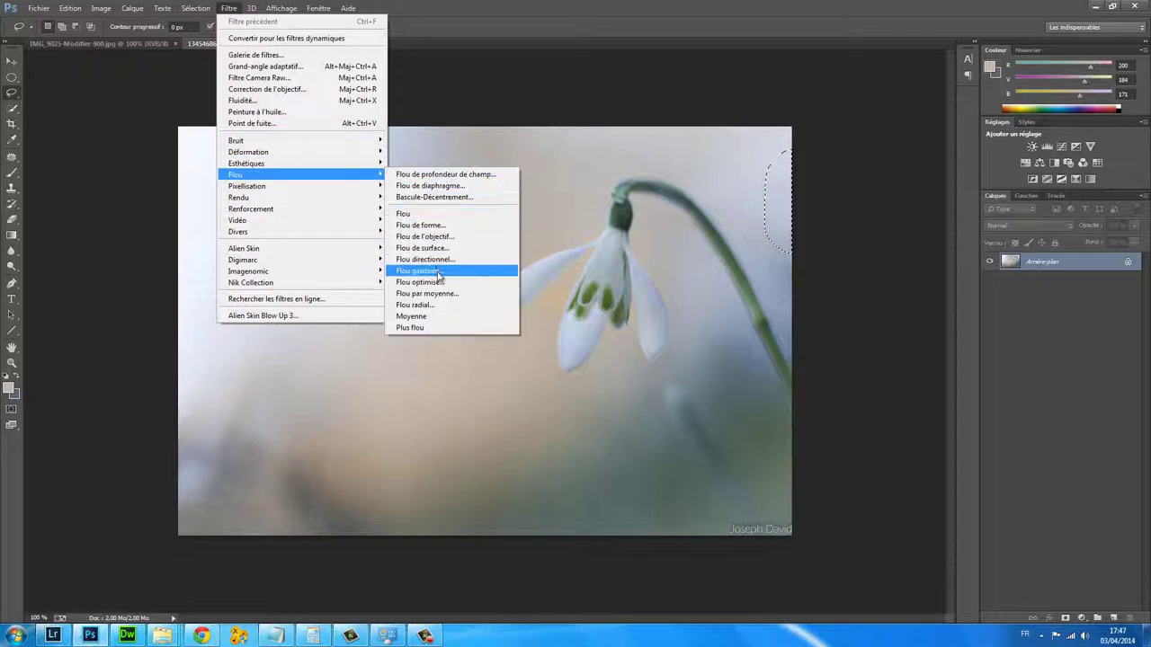
click(420, 270)
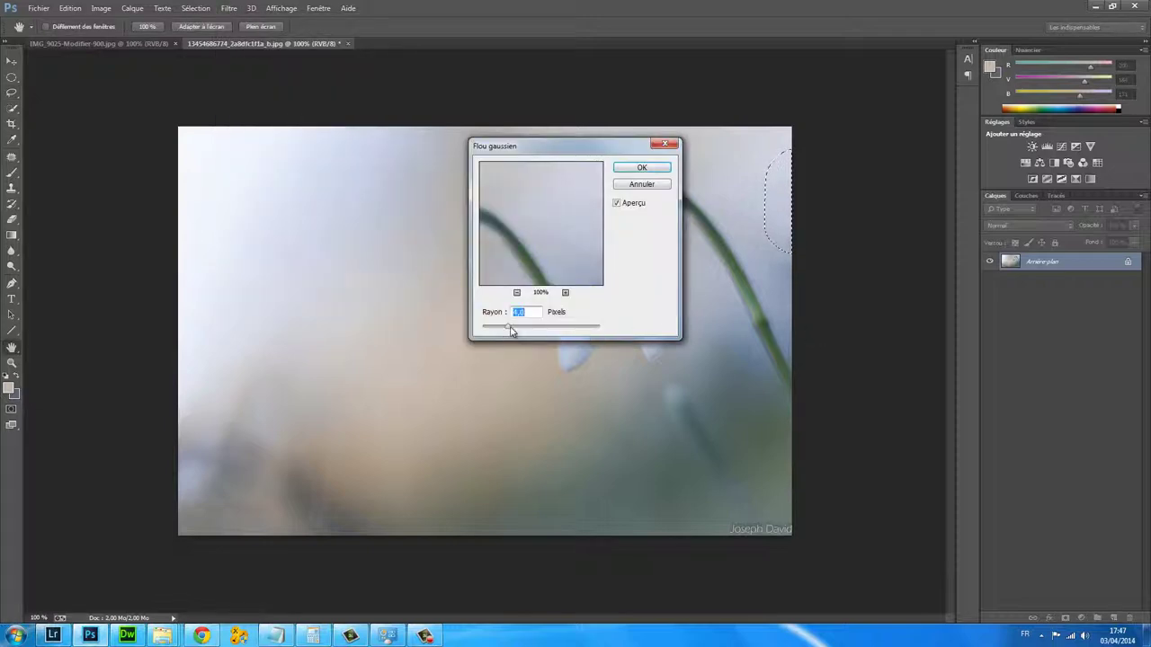
drag(508, 327, 519, 331)
click(642, 168)
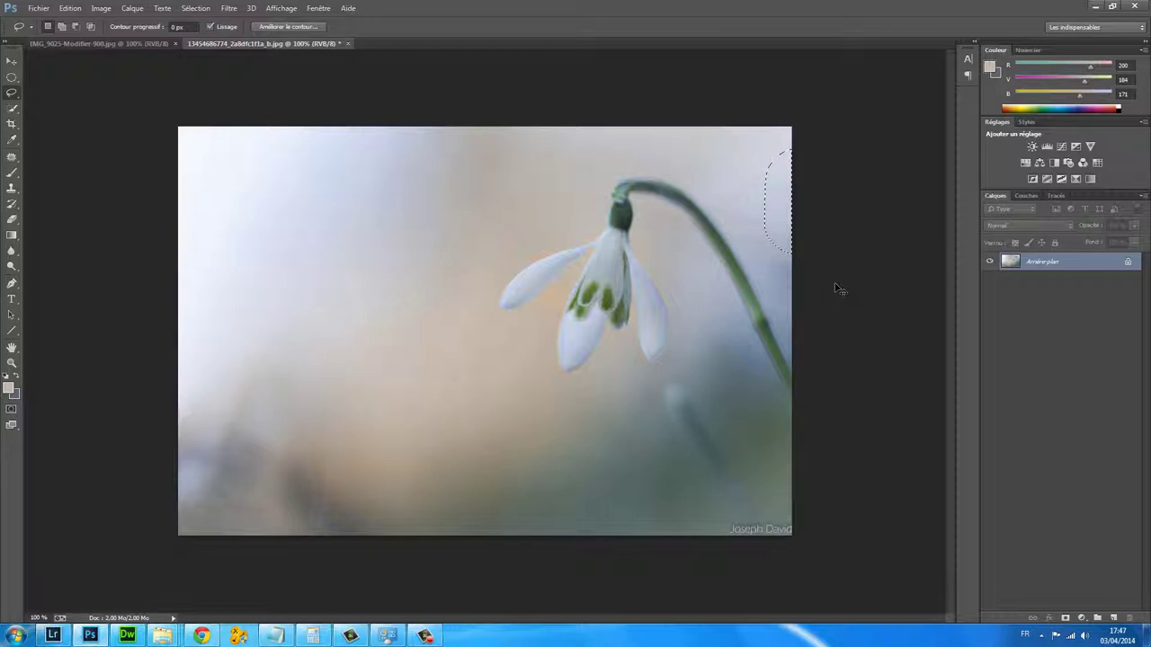
click(836, 288)
Lasso the left background beside the flower and feather its edge to 18 px
mouse_move(575, 128)
mouse_down()
mouse_move(476, 307)
mouse_move(505, 429)
mouse_move(447, 585)
mouse_move(113, 580)
mouse_up()
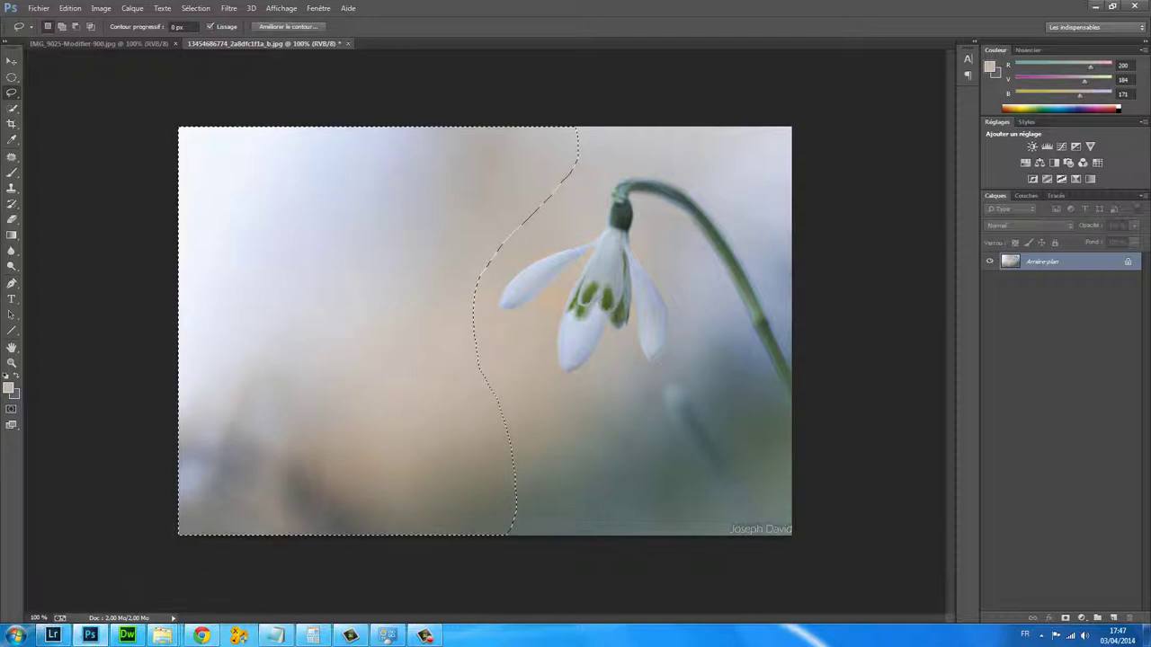
click(310, 26)
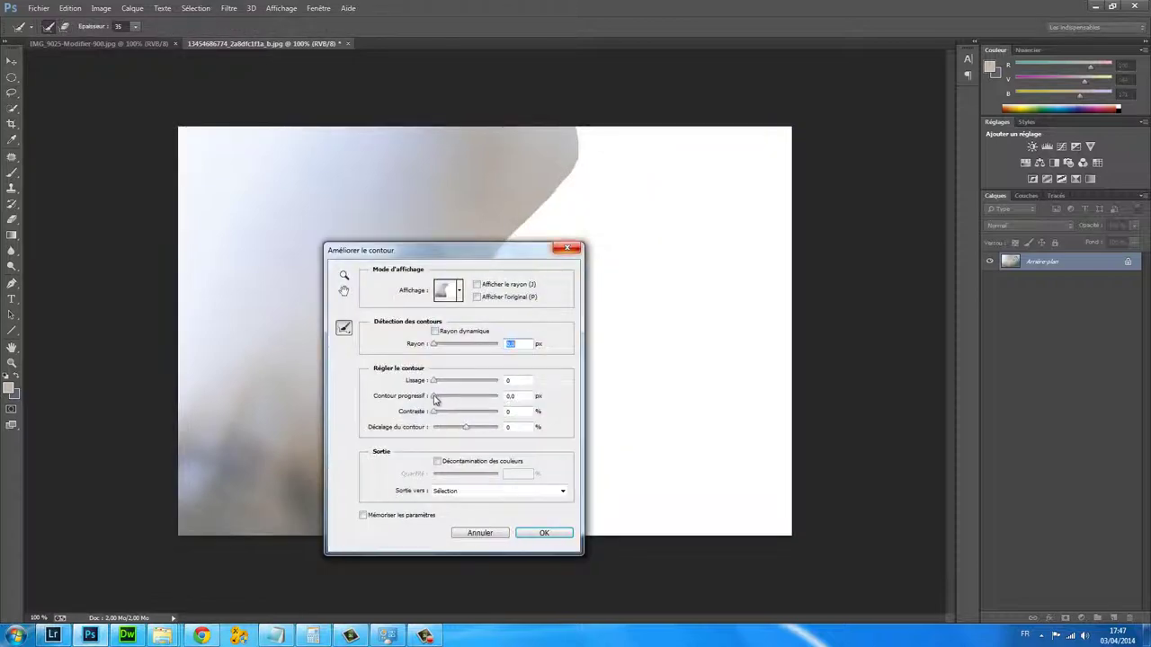
drag(435, 400, 463, 403)
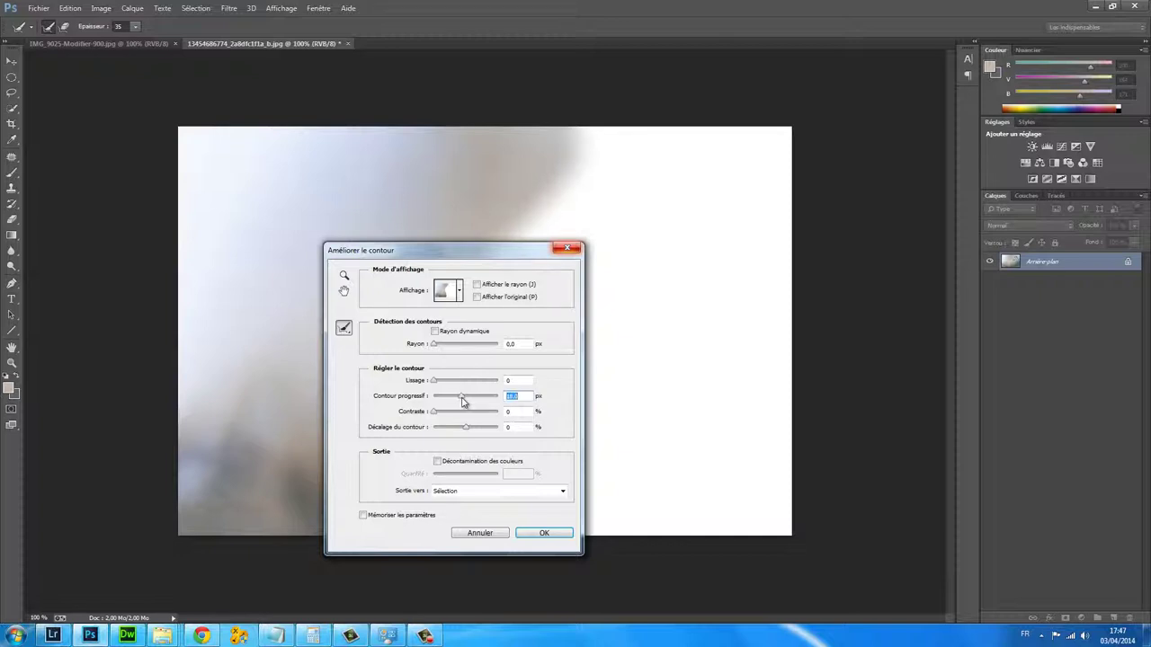
click(553, 534)
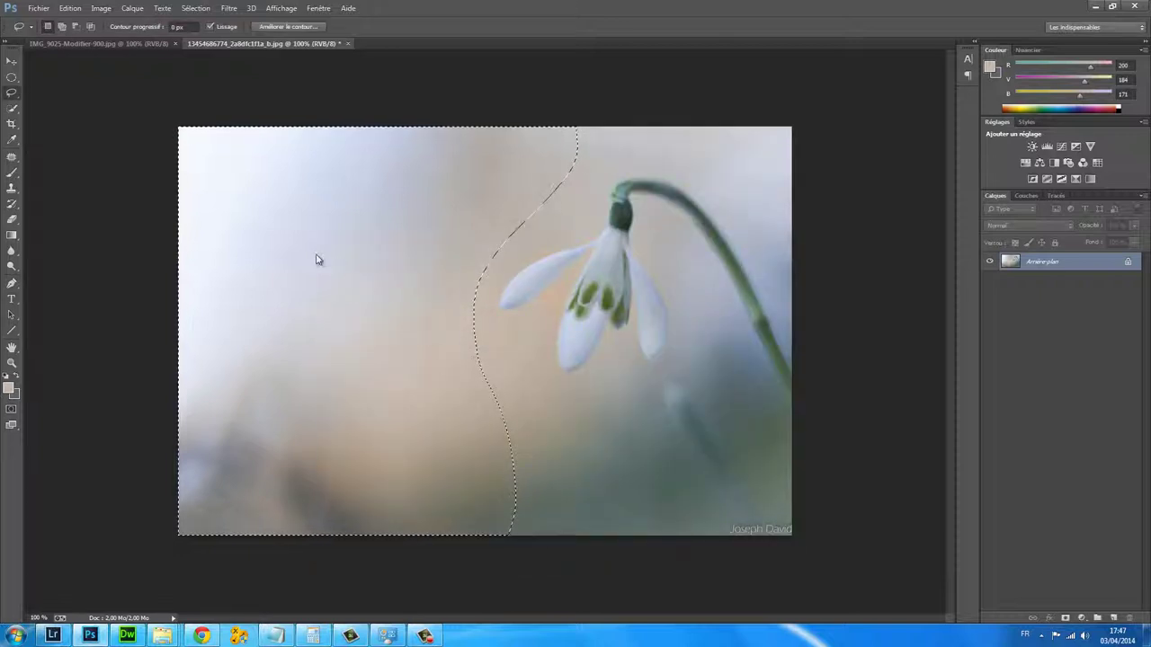
Copy the feathered selection to a new layer, Calque 1, and toggle Arrière-plan visibility to check
right_click(322, 256)
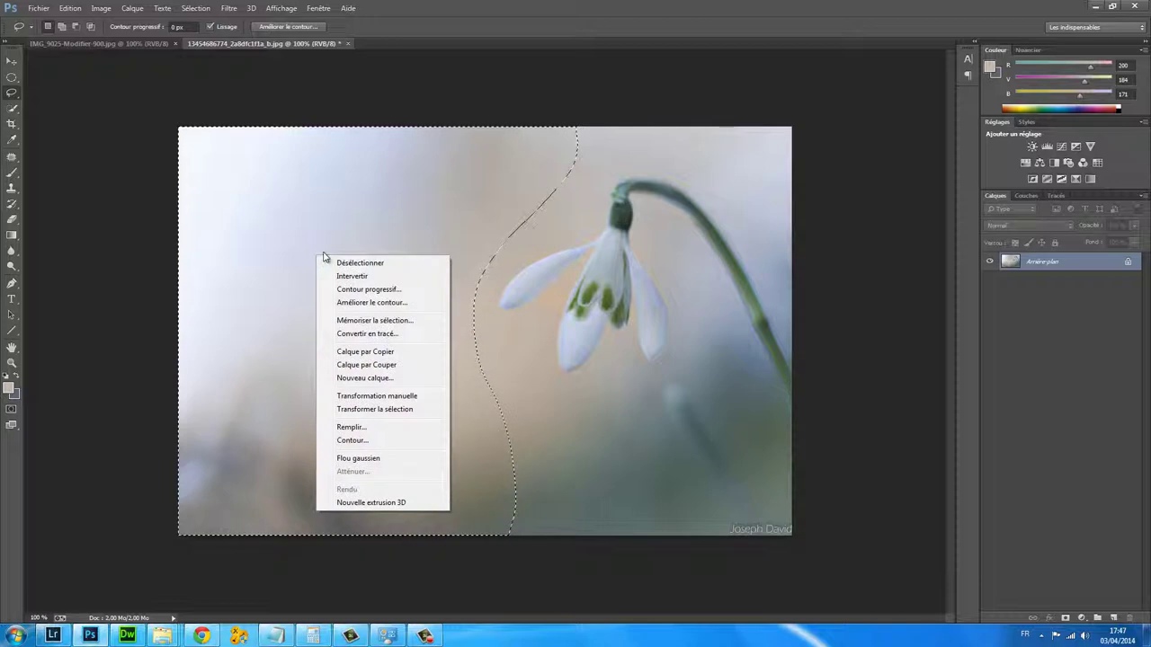
click(378, 352)
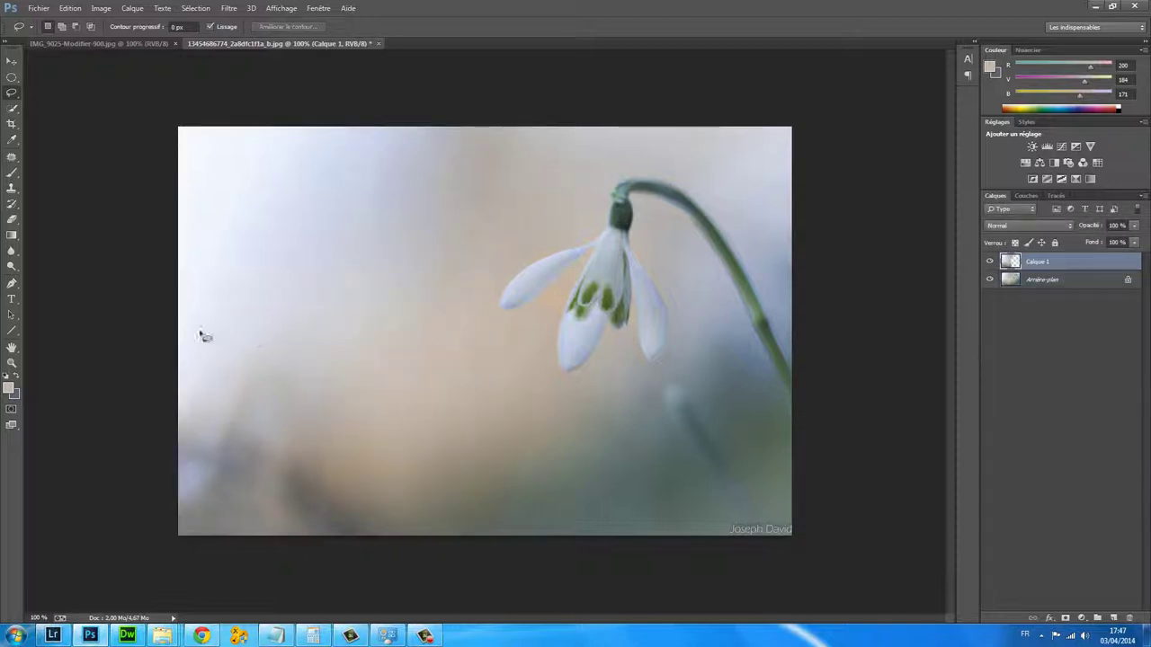
click(991, 280)
click(991, 280)
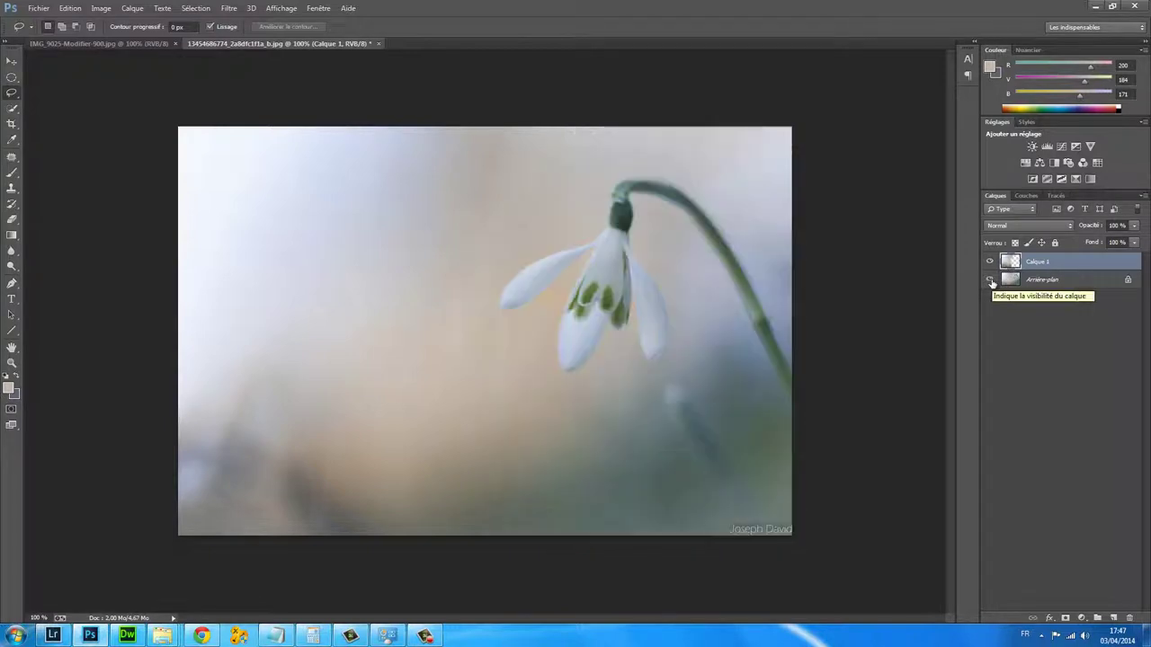
click(990, 281)
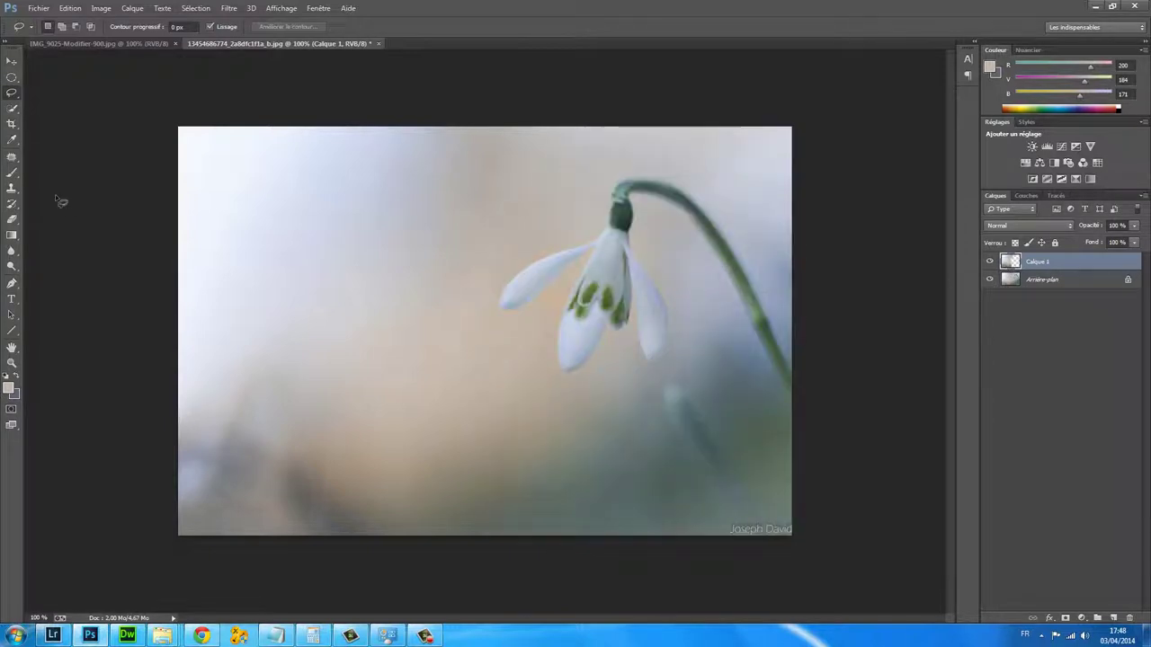
Warp Calque 1, stretching its lower-left corner, bottom and left edges down-left
click(74, 13)
mouse_move(91, 242)
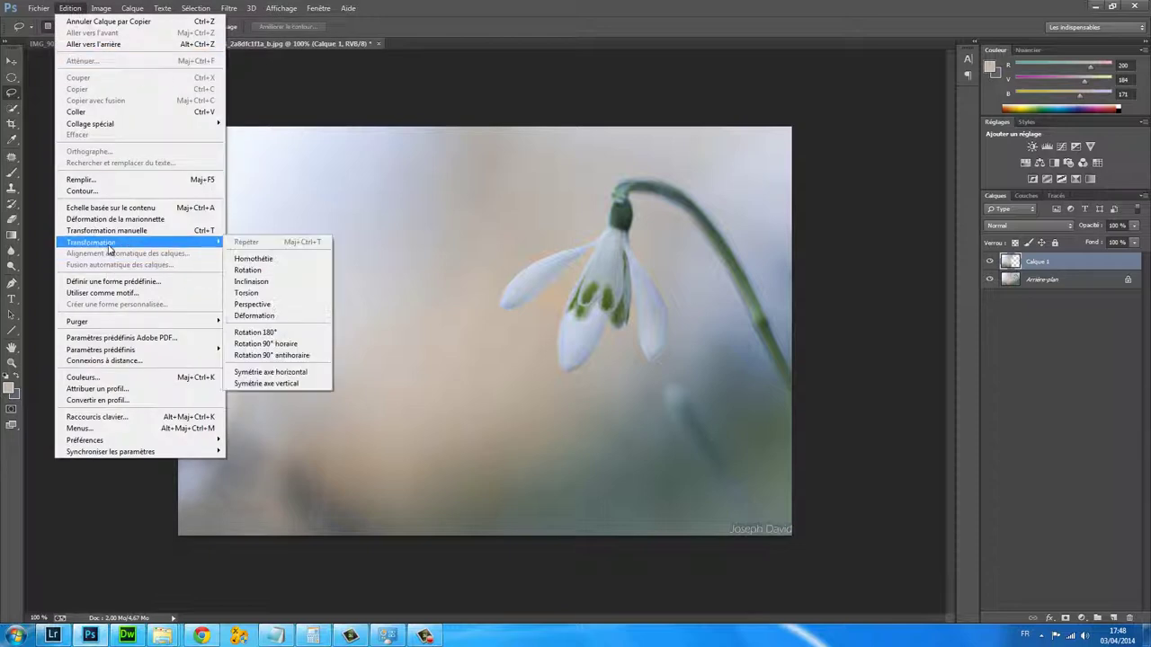
click(267, 315)
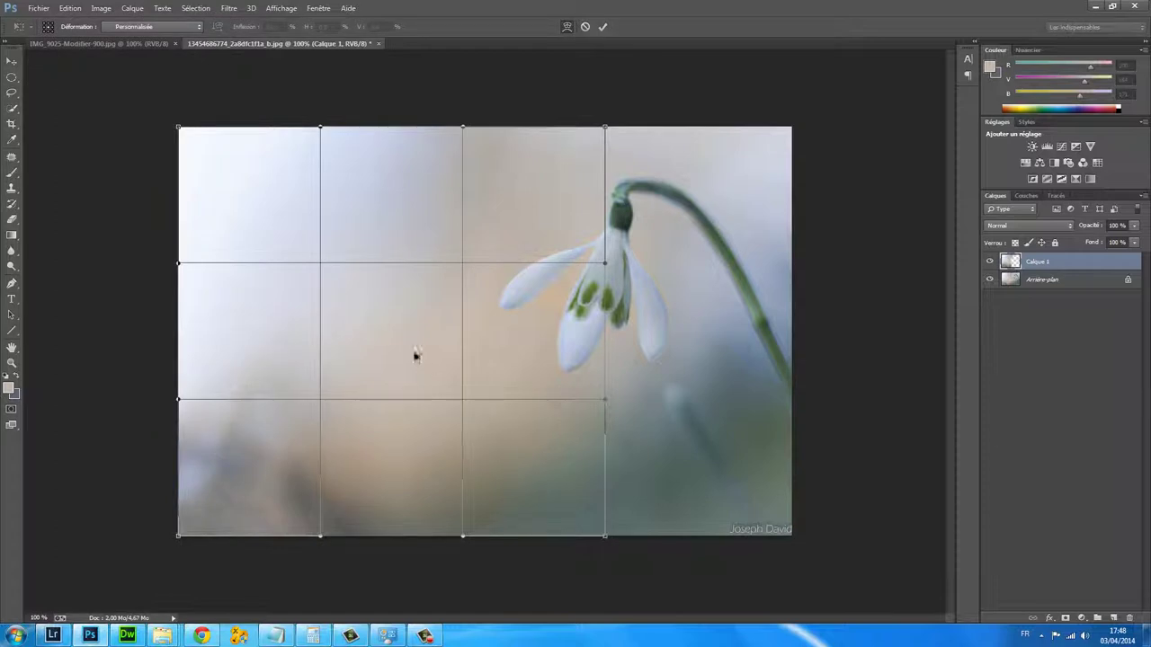
drag(179, 538, 63, 609)
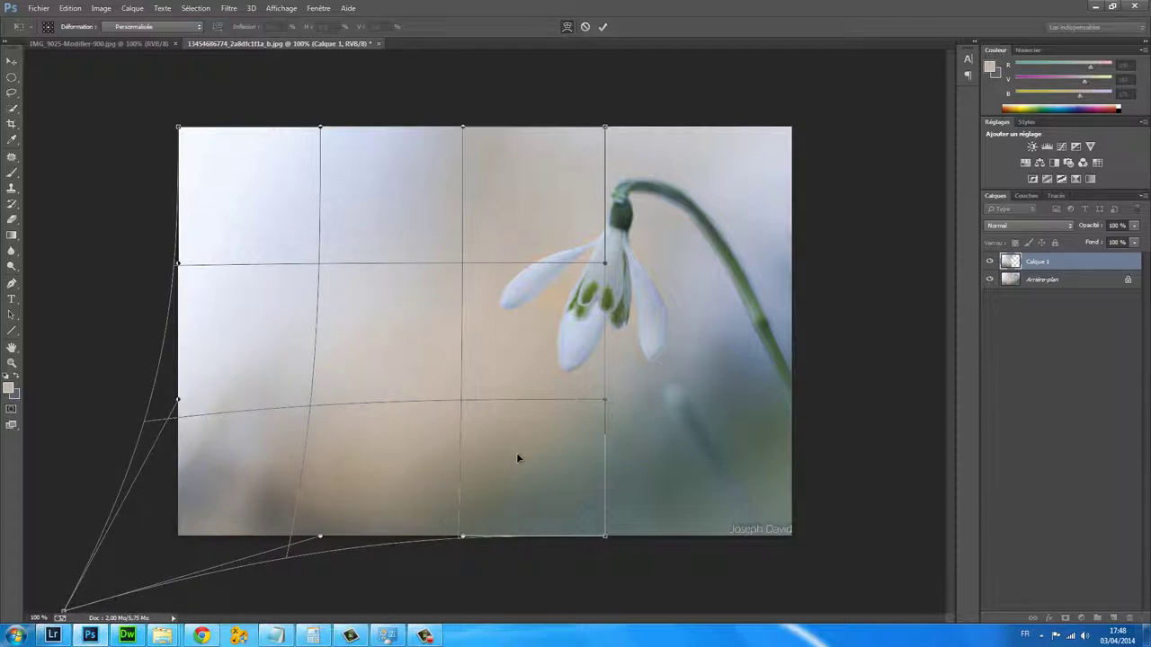
key(ctrl+minus)
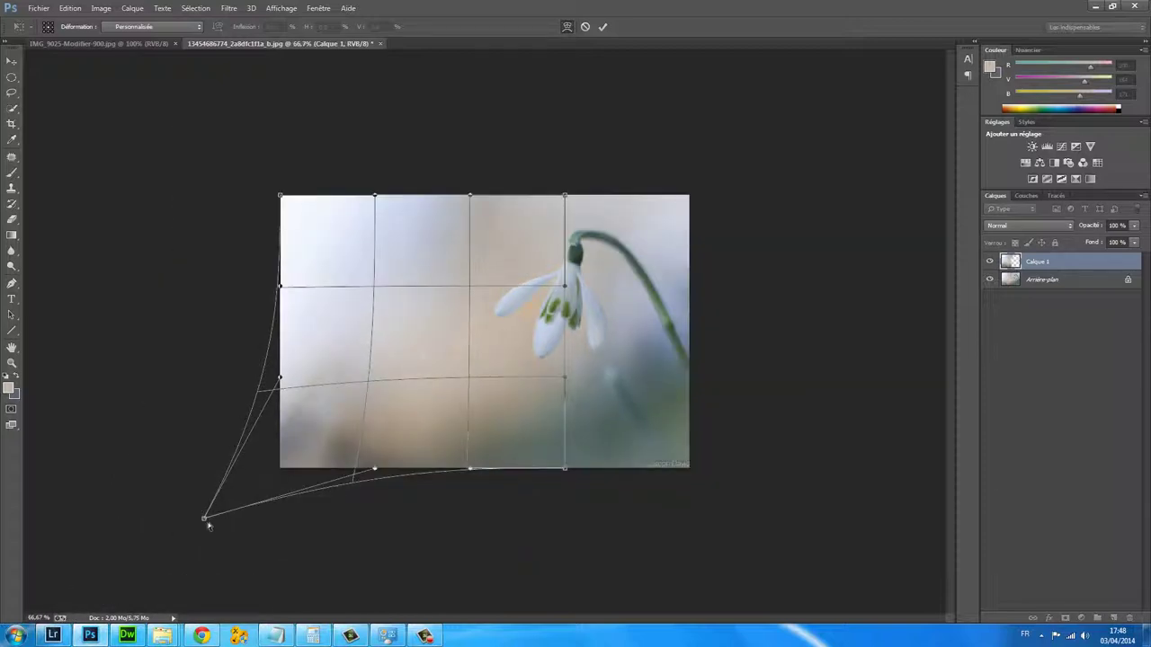
drag(205, 519, 88, 608)
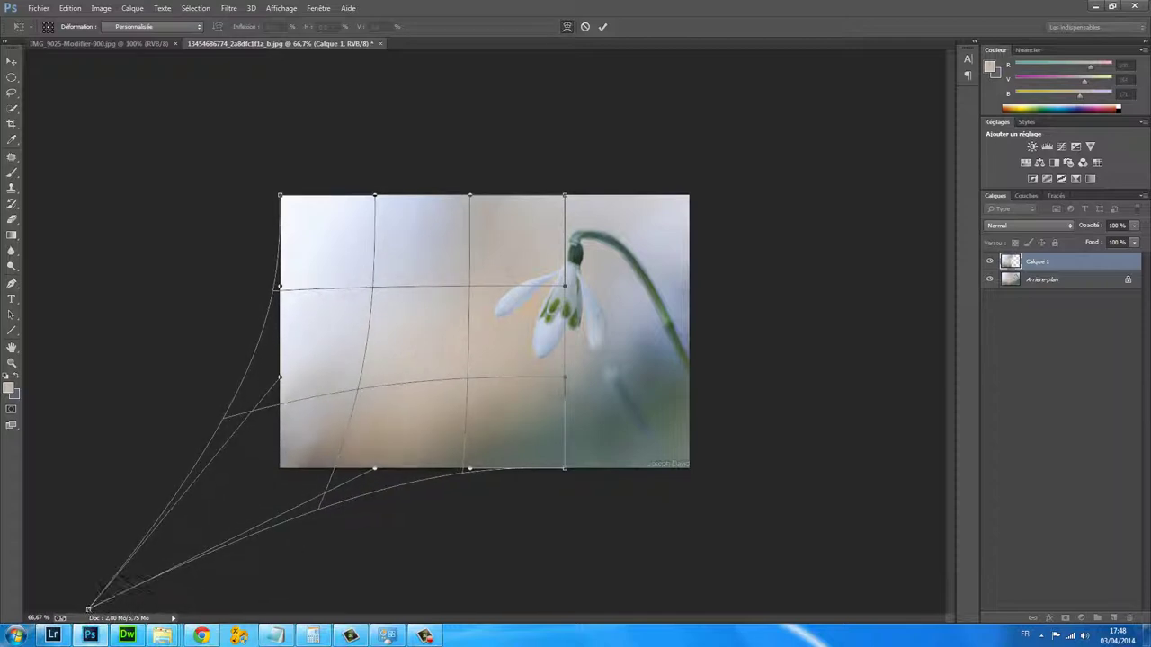
drag(374, 469, 342, 537)
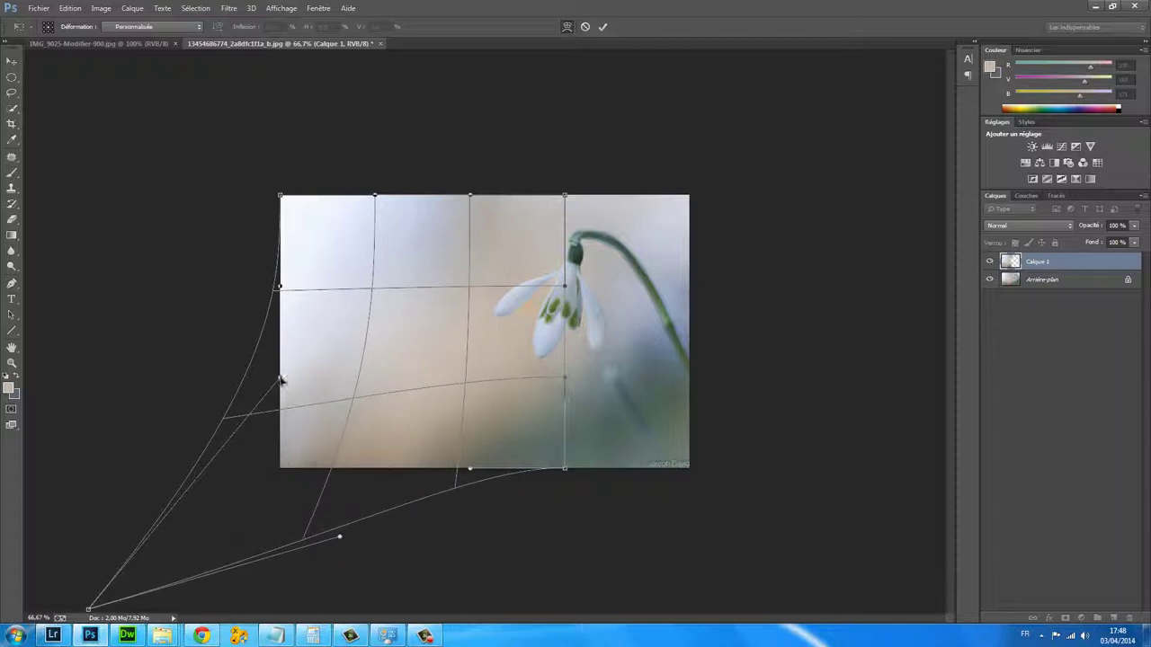
mouse_move(280, 380)
mouse_down()
mouse_move(206, 432)
mouse_move(218, 468)
mouse_up()
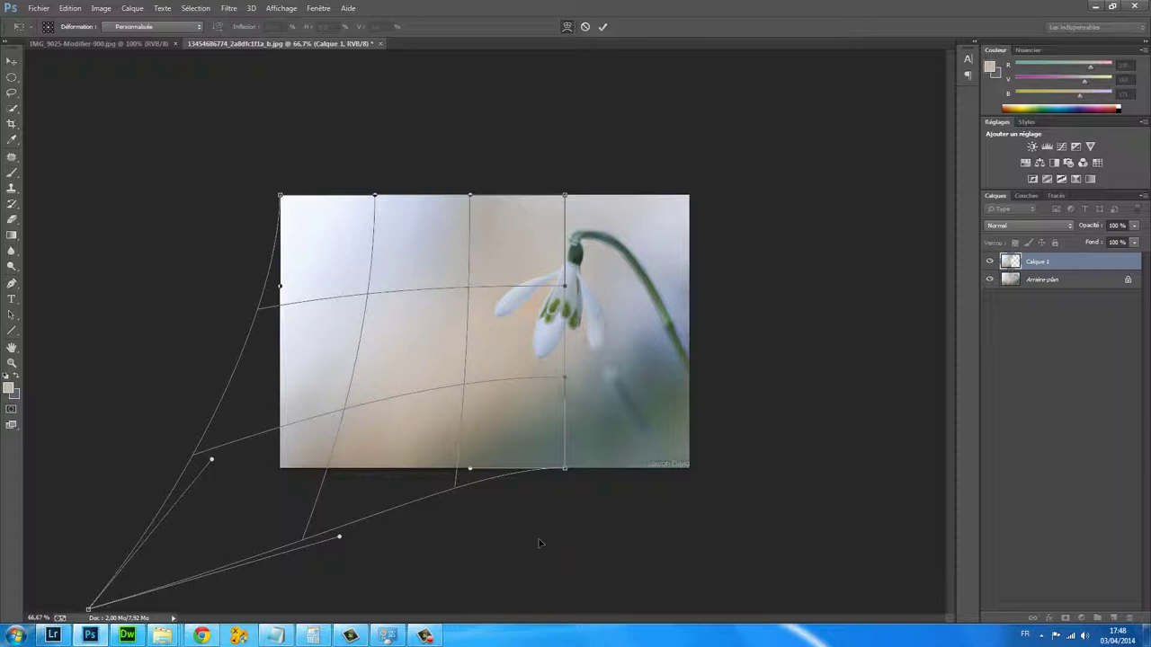
key(Escape)
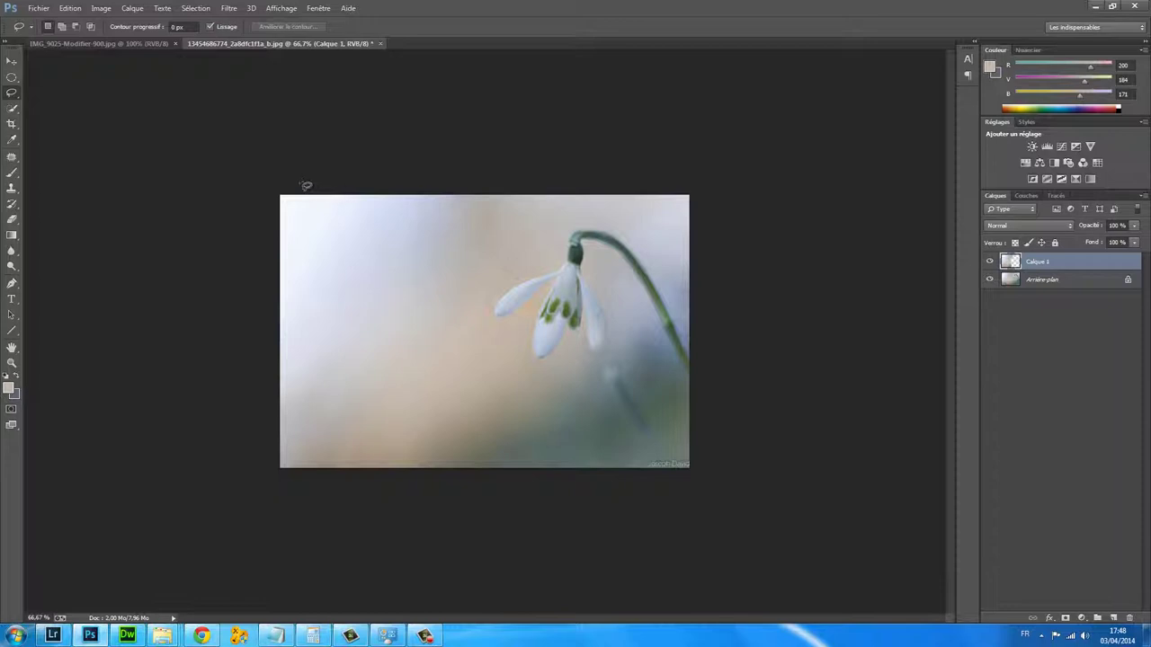
click(989, 261)
click(990, 261)
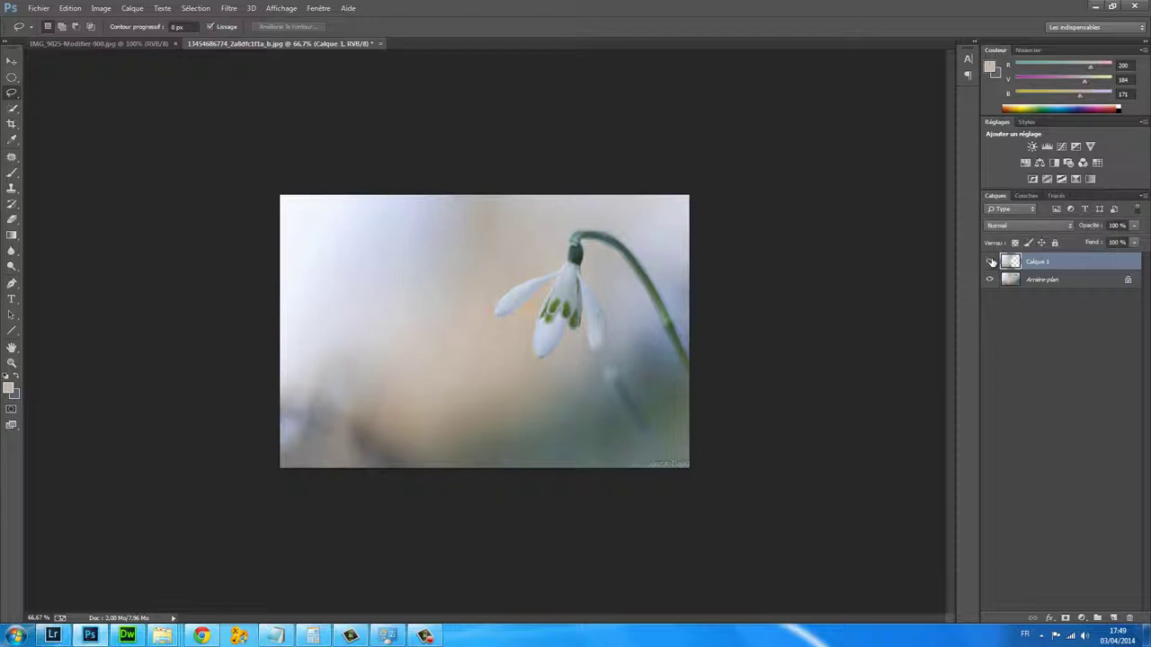
click(990, 261)
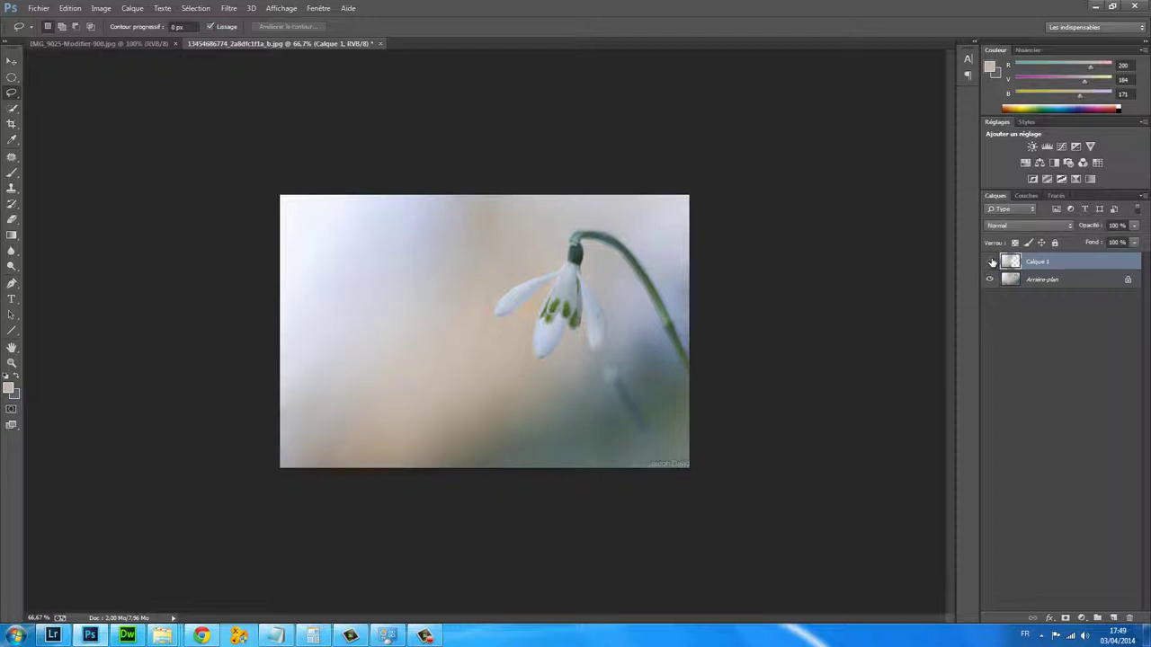
click(990, 260)
click(990, 261)
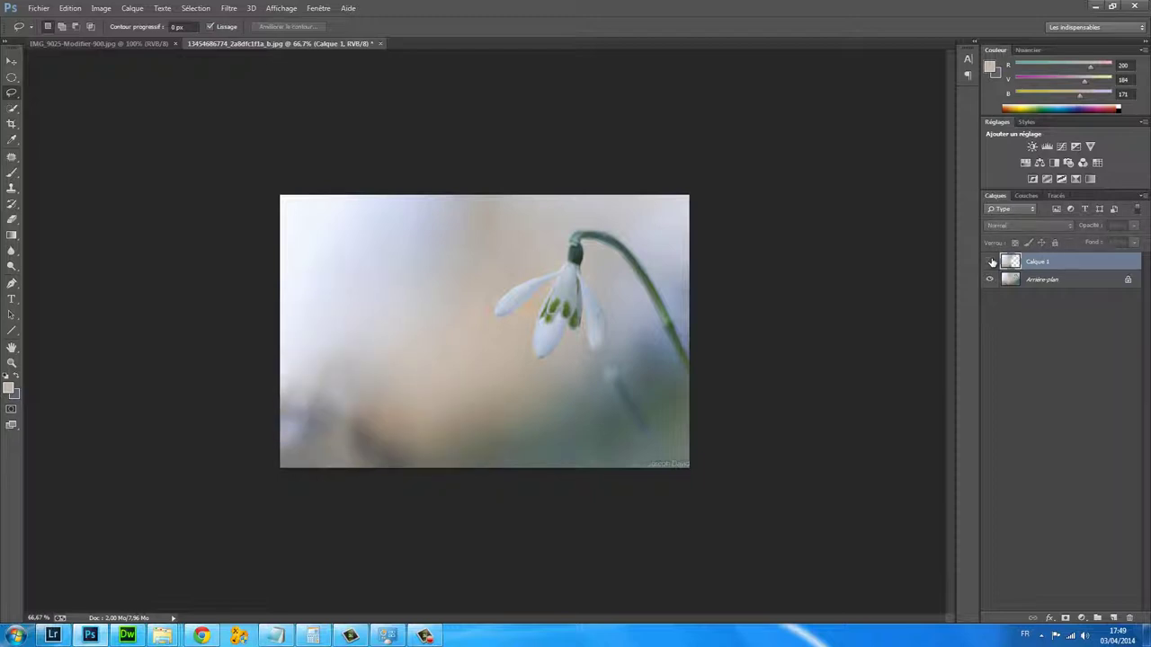
click(990, 261)
Compare with Calque 1 hidden, then merge it with Arrière-plan into one layer
click(989, 261)
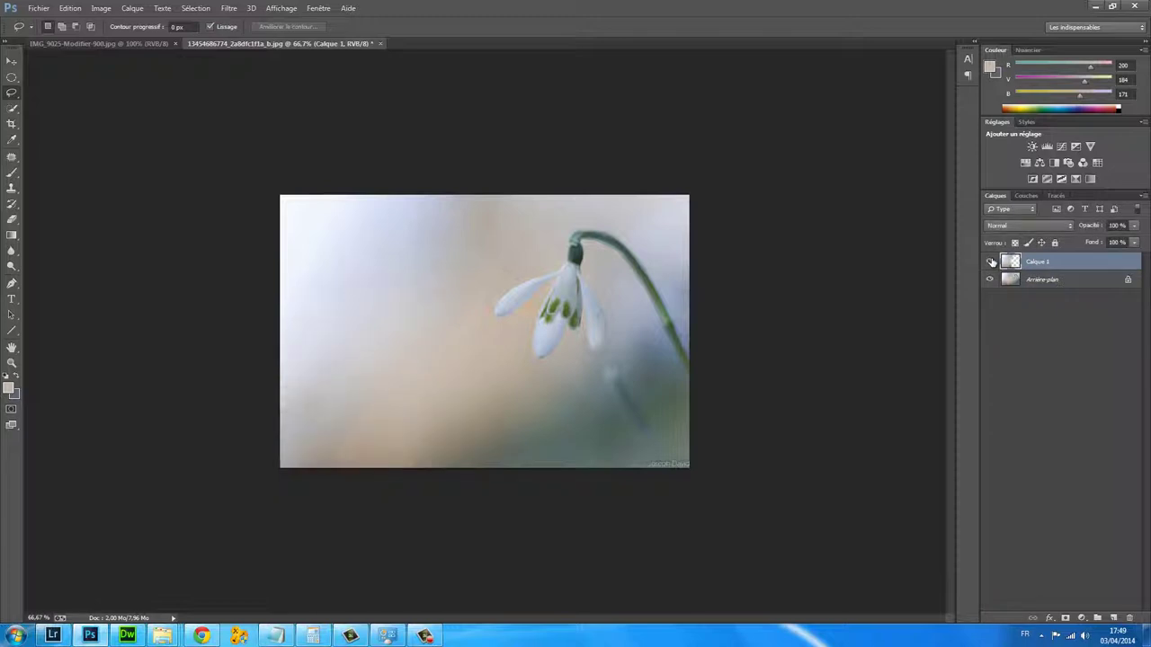
click(990, 261)
shift+click(1045, 281)
right_click(1046, 281)
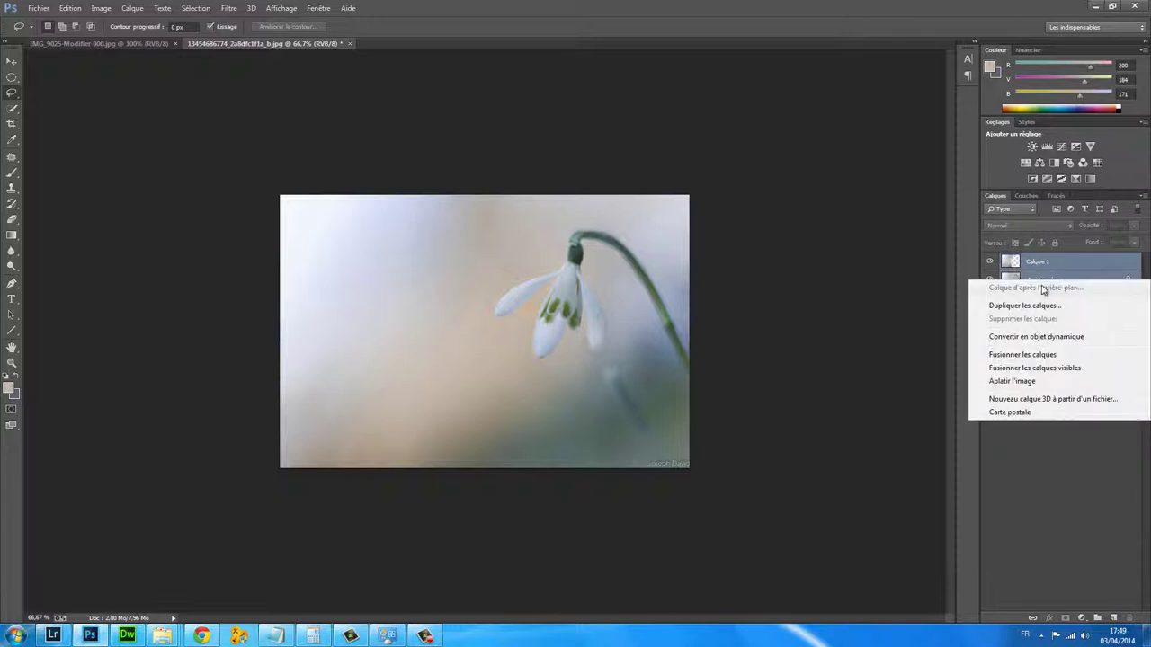
click(1047, 356)
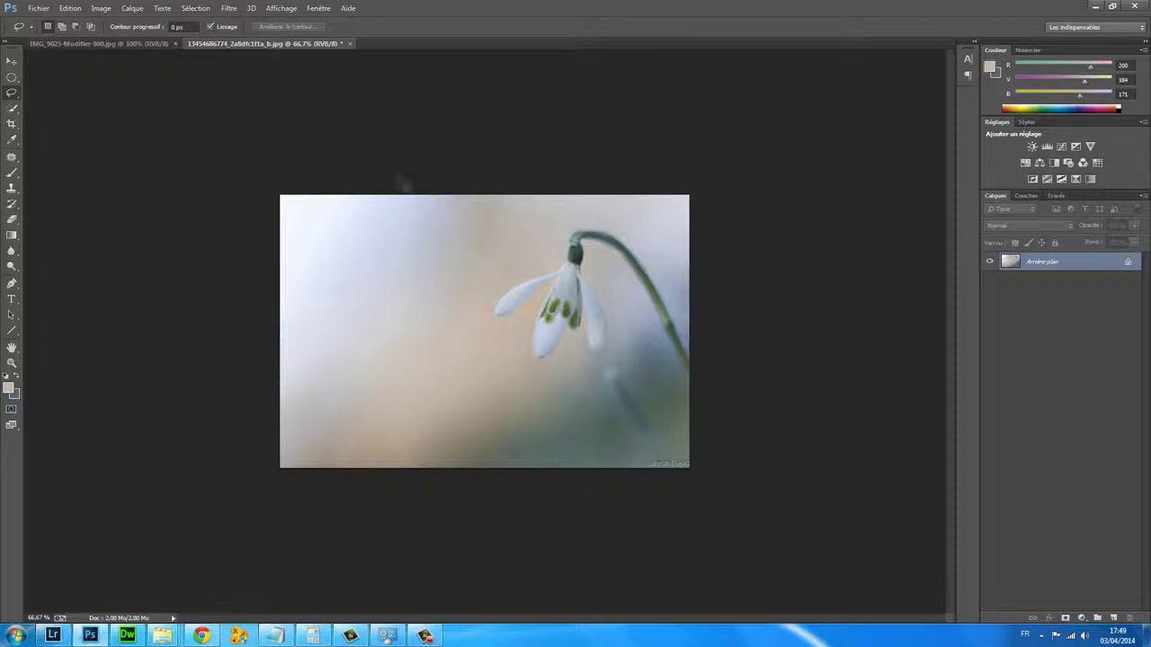
Lasso the left background again and feather its edge to about 4.2 px
mouse_move(562, 192)
mouse_down()
mouse_move(494, 272)
mouse_move(456, 416)
mouse_move(158, 504)
mouse_move(174, 85)
mouse_up()
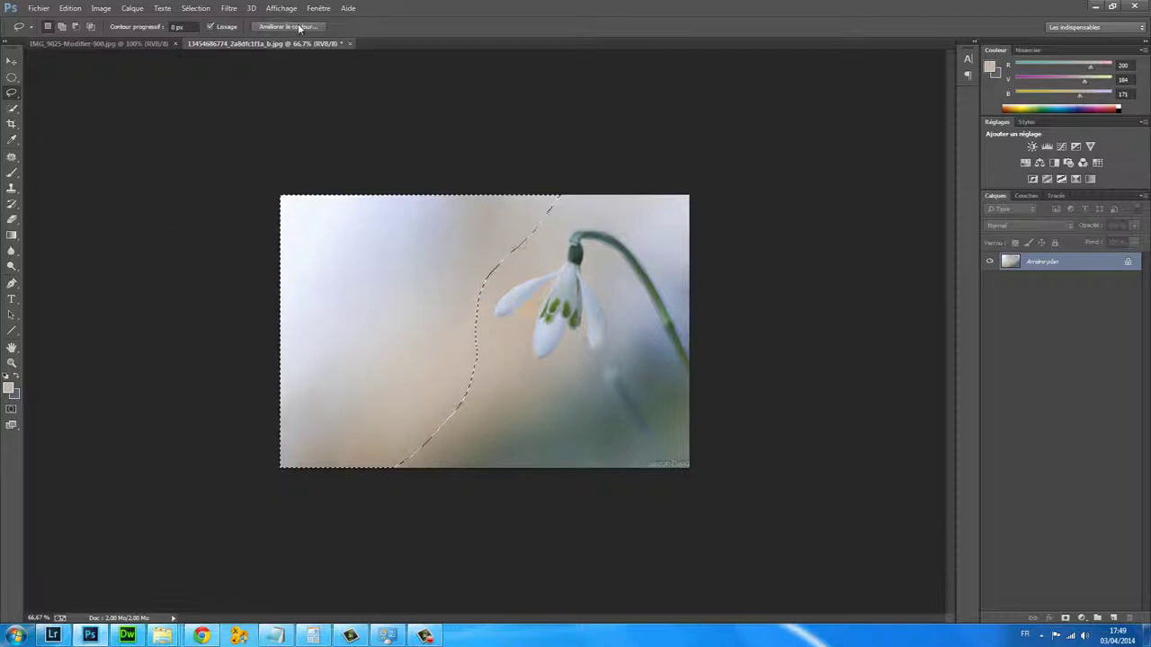
click(300, 27)
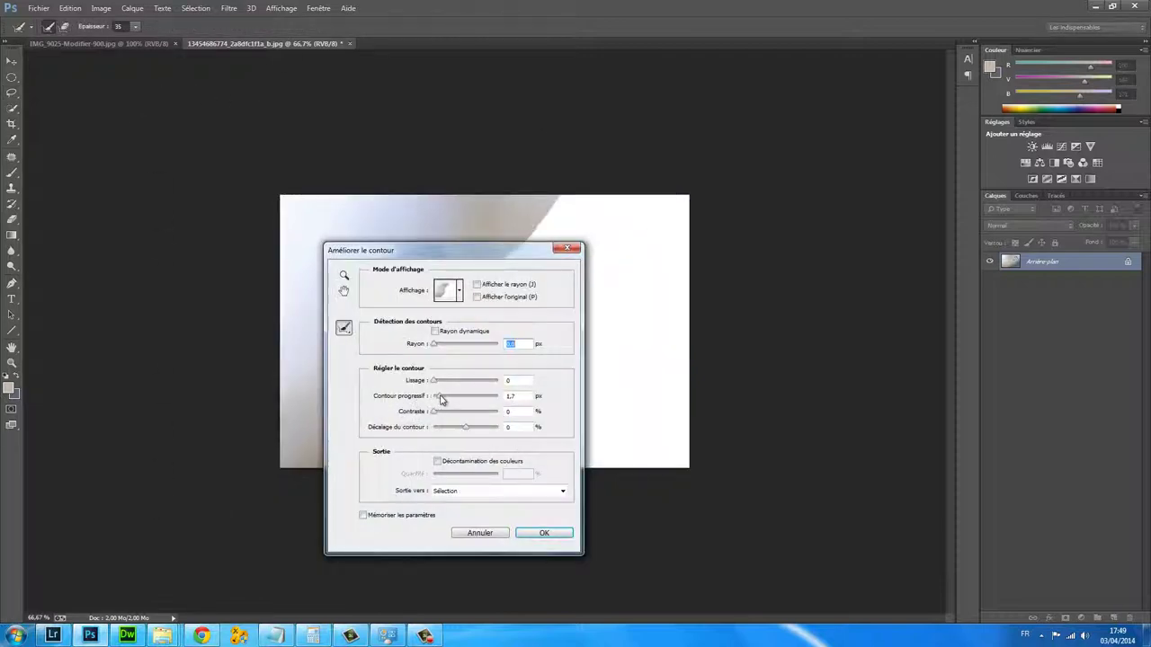
drag(441, 401, 457, 402)
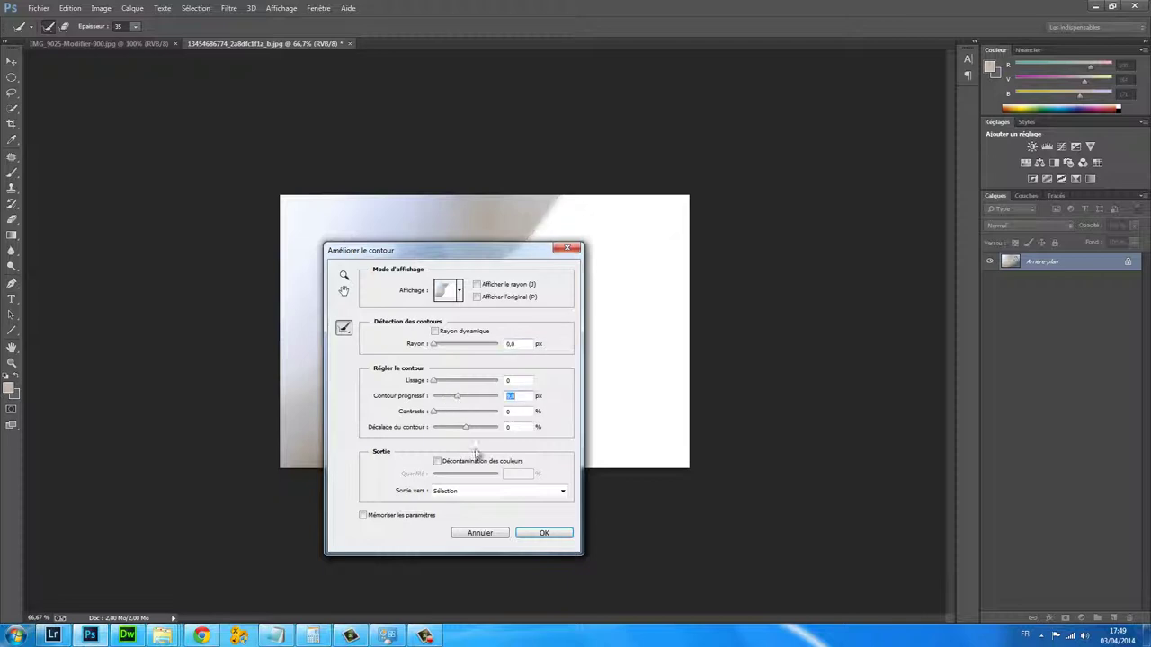
click(562, 533)
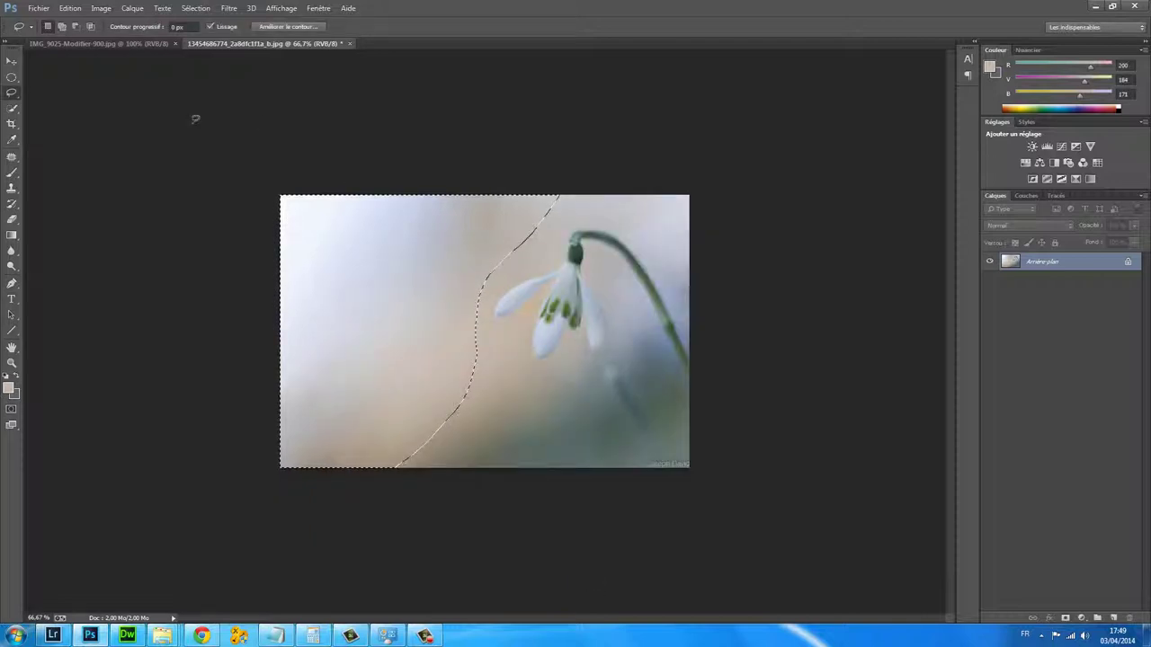
Apply a Gaussian blur of about 11,4 px to the selected left background
click(229, 9)
mouse_move(236, 174)
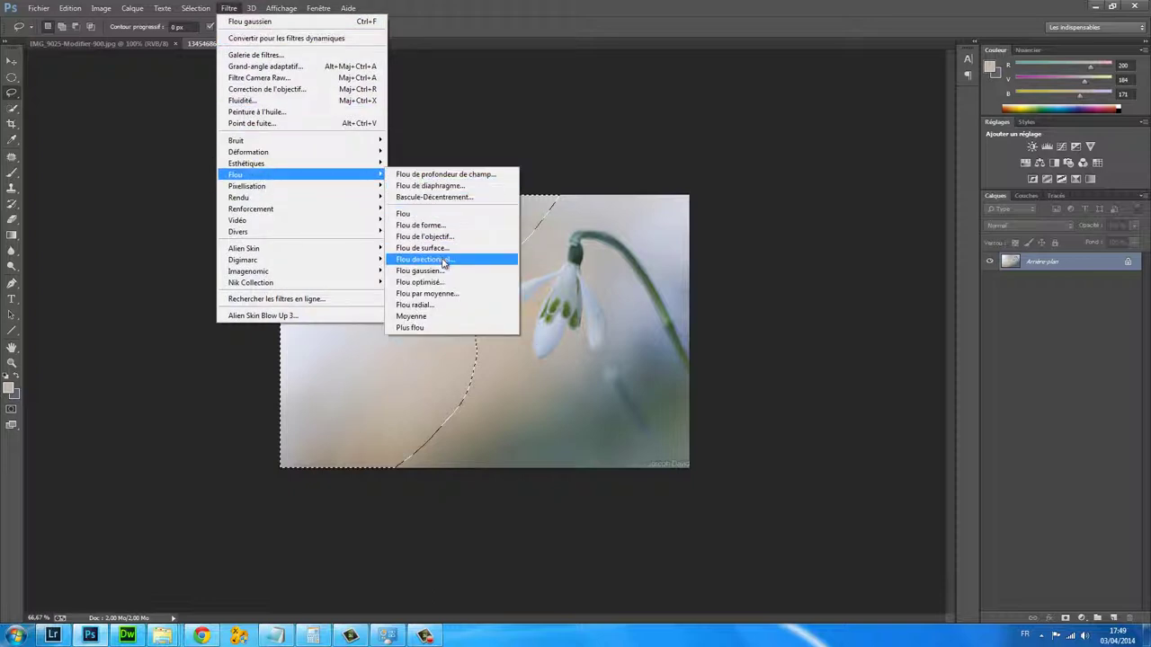
click(443, 270)
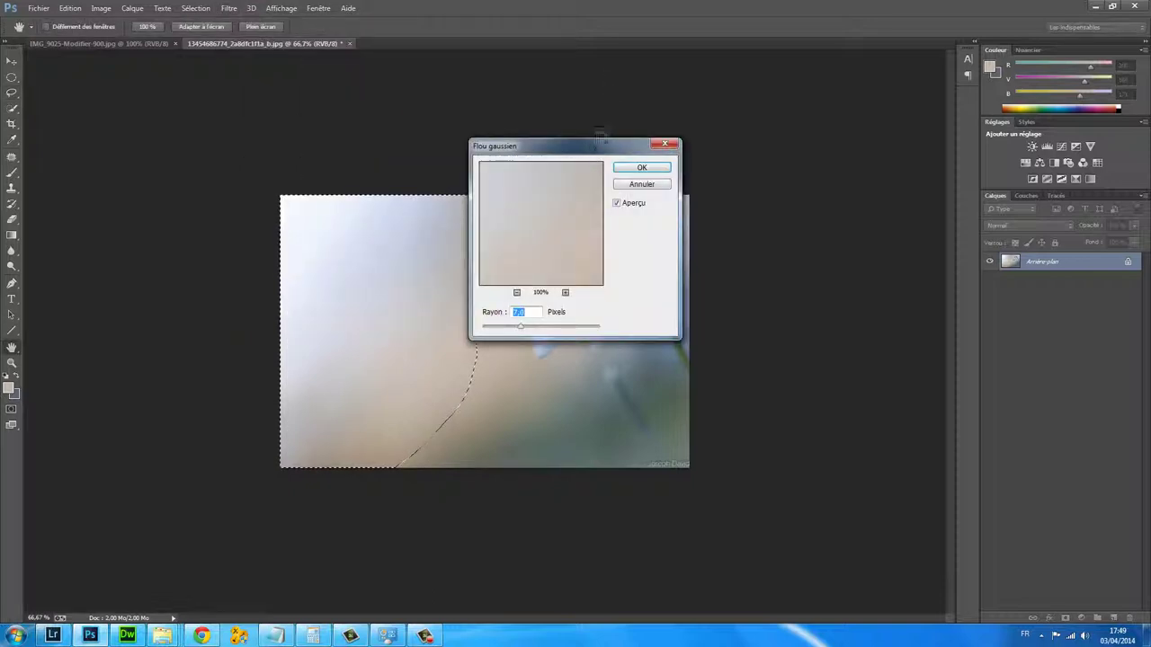
drag(601, 144, 784, 91)
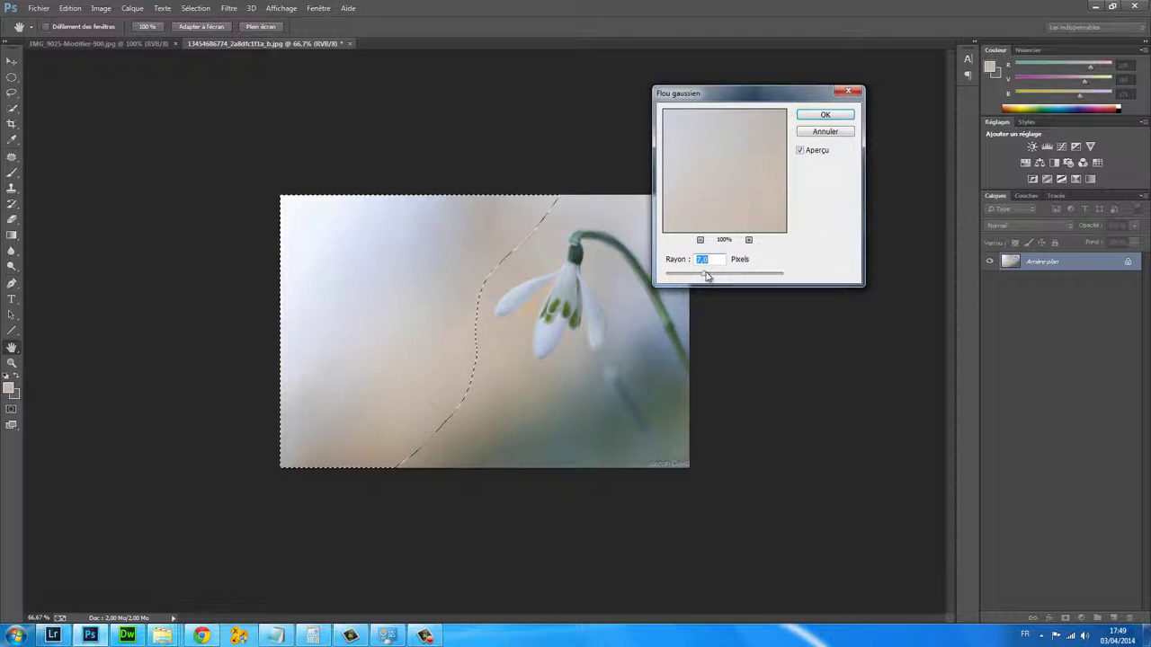
mouse_move(707, 276)
mouse_down()
mouse_move(665, 276)
mouse_move(753, 277)
mouse_move(683, 279)
mouse_move(715, 280)
mouse_up()
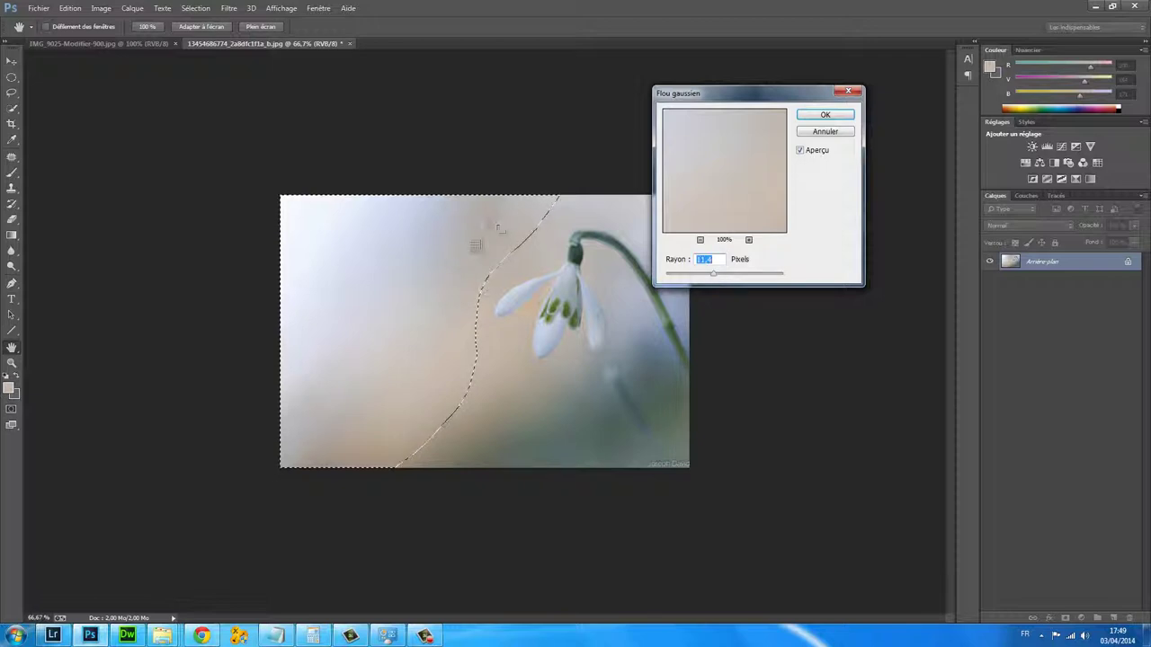
drag(722, 278, 714, 276)
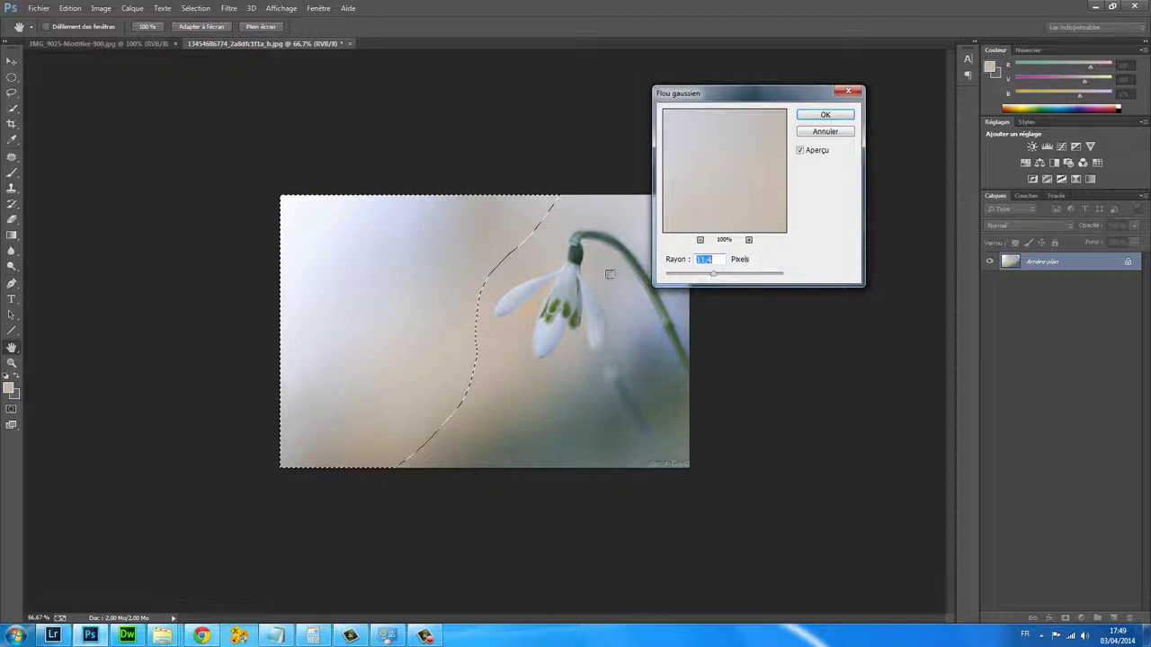
click(825, 114)
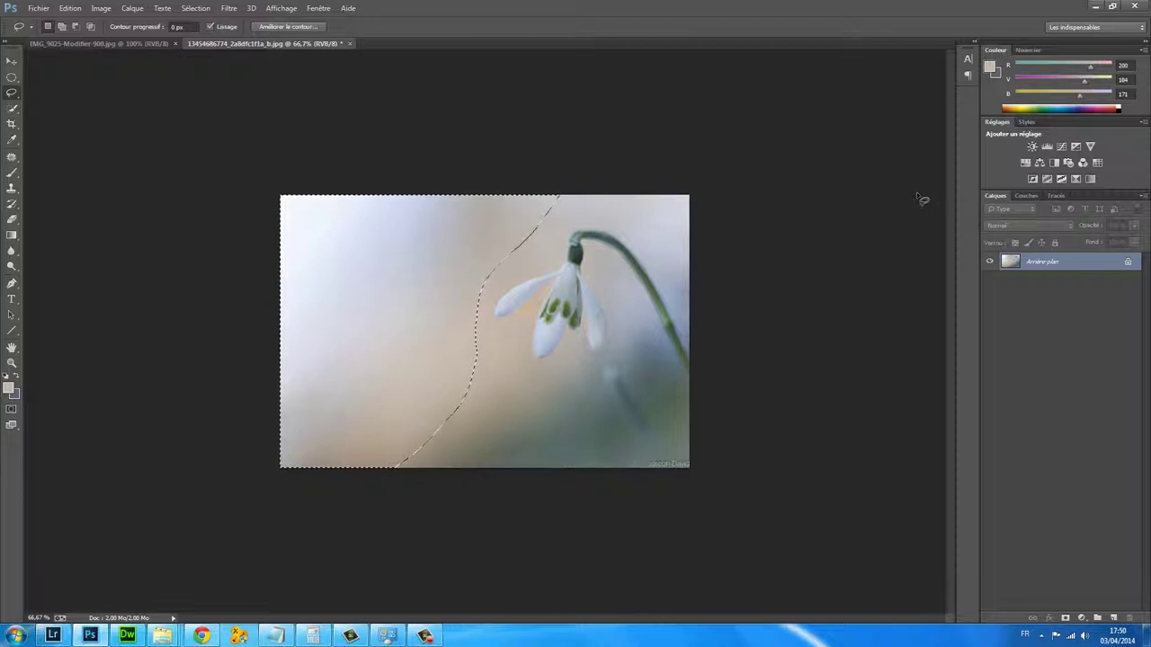
Deselect with Ctrl+D, leaving the blurred background on Arrière-plan
key(ctrl+d)
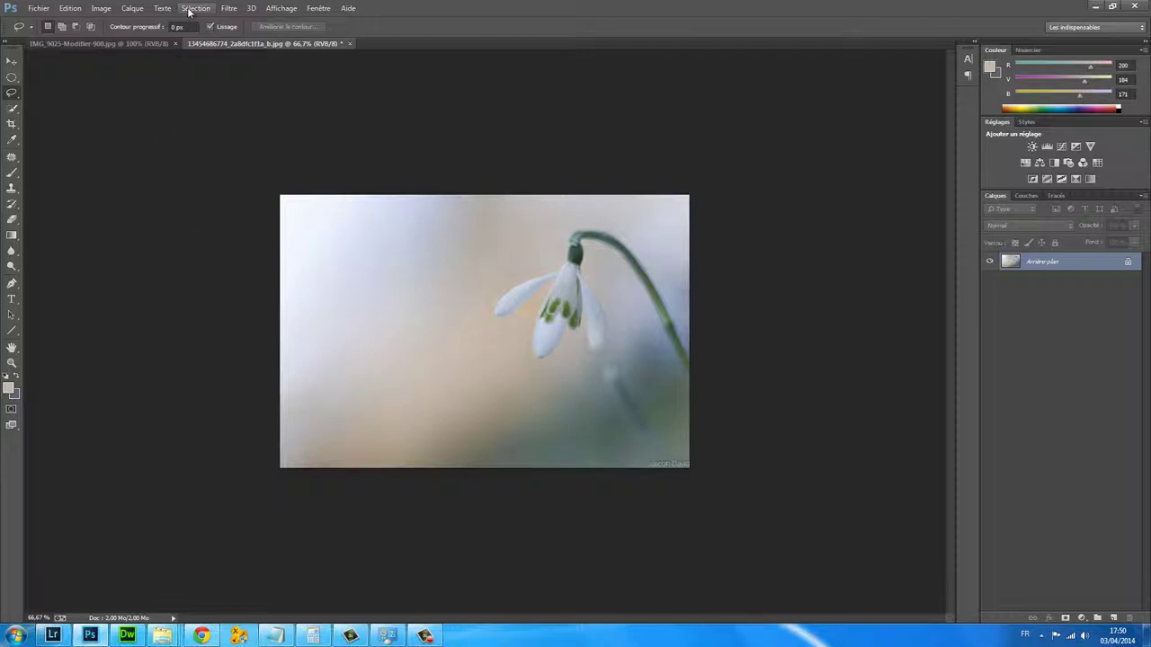
Launch Nik Color Efex Pro 4 on the snowdrop photo via Filter > Nik Collection
click(228, 9)
mouse_move(270, 283)
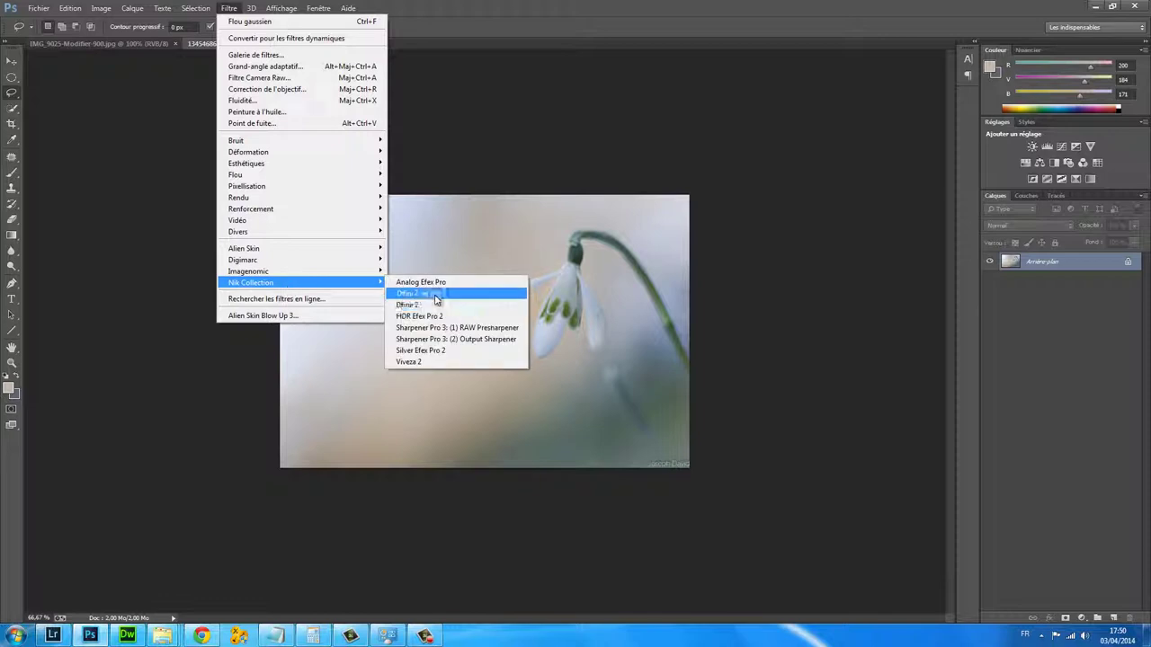
click(436, 295)
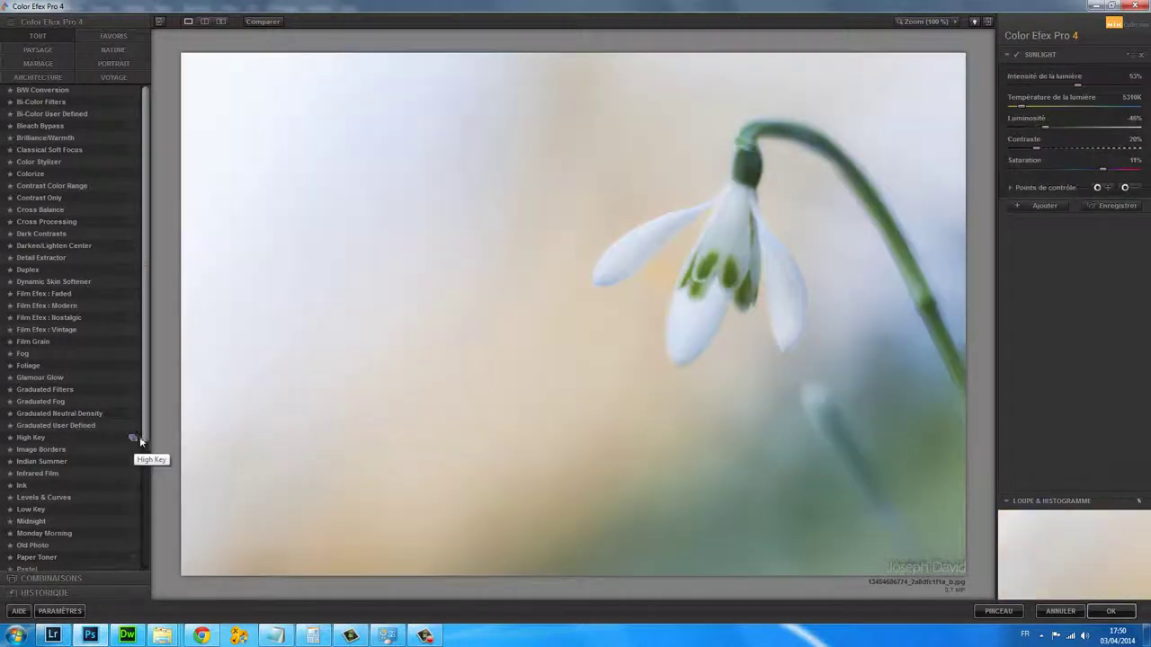
Choose the Sunlight filter and place a small control point on the flower
scroll(143, 493, down, 5)
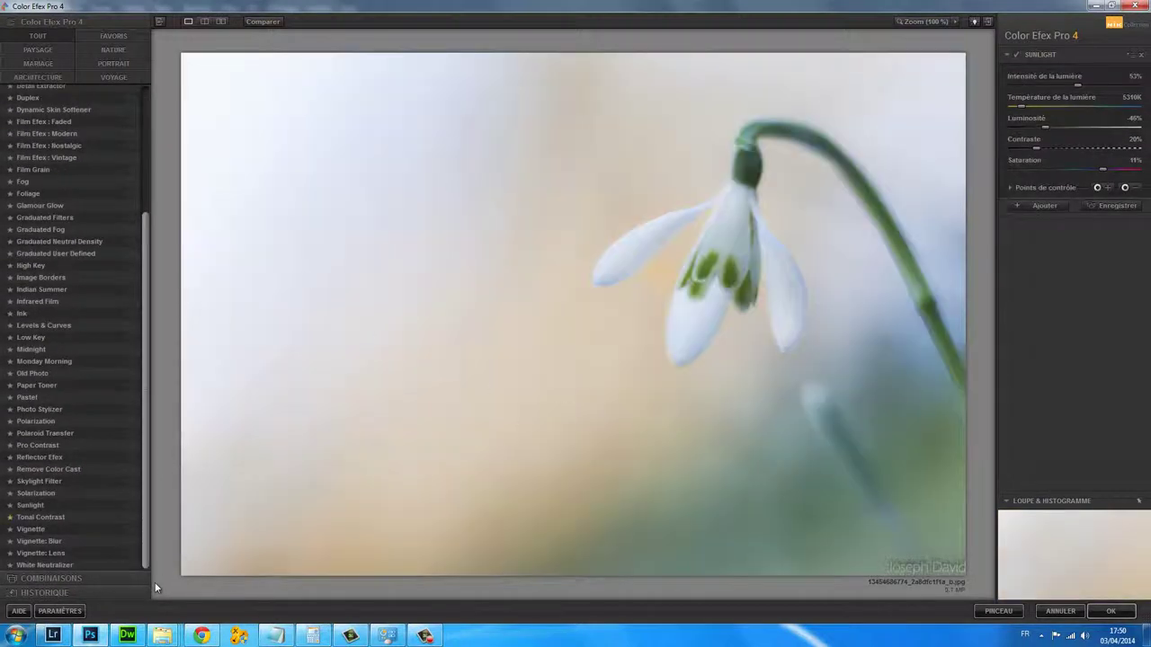
click(31, 505)
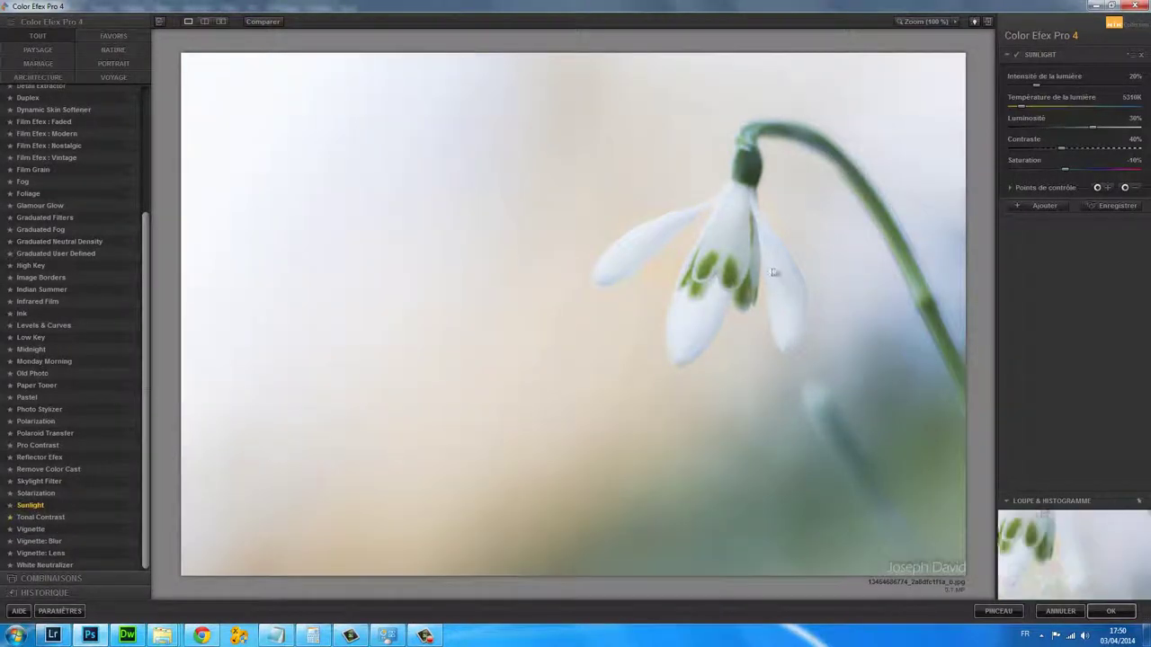
click(1104, 188)
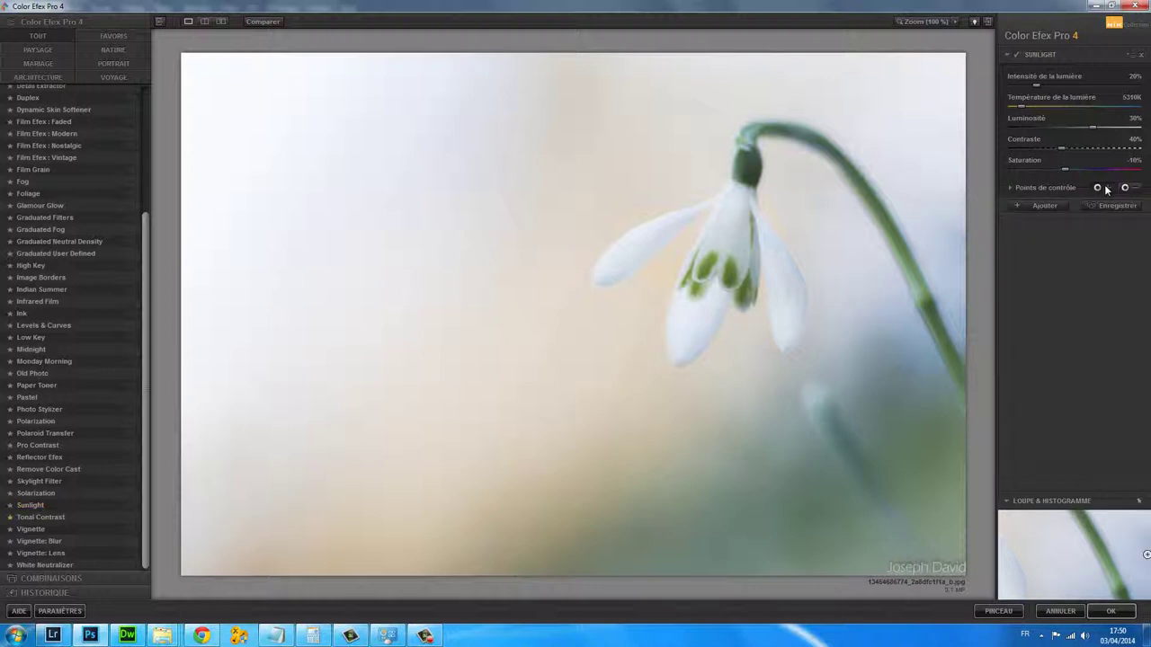
click(724, 246)
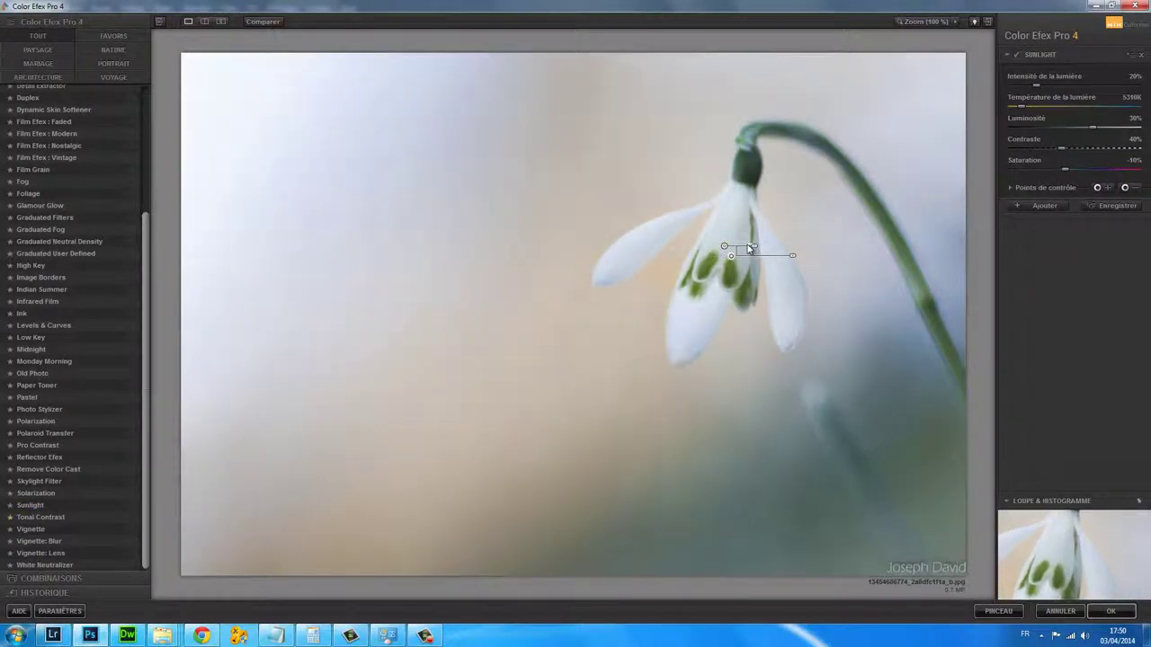
click(753, 249)
click(725, 247)
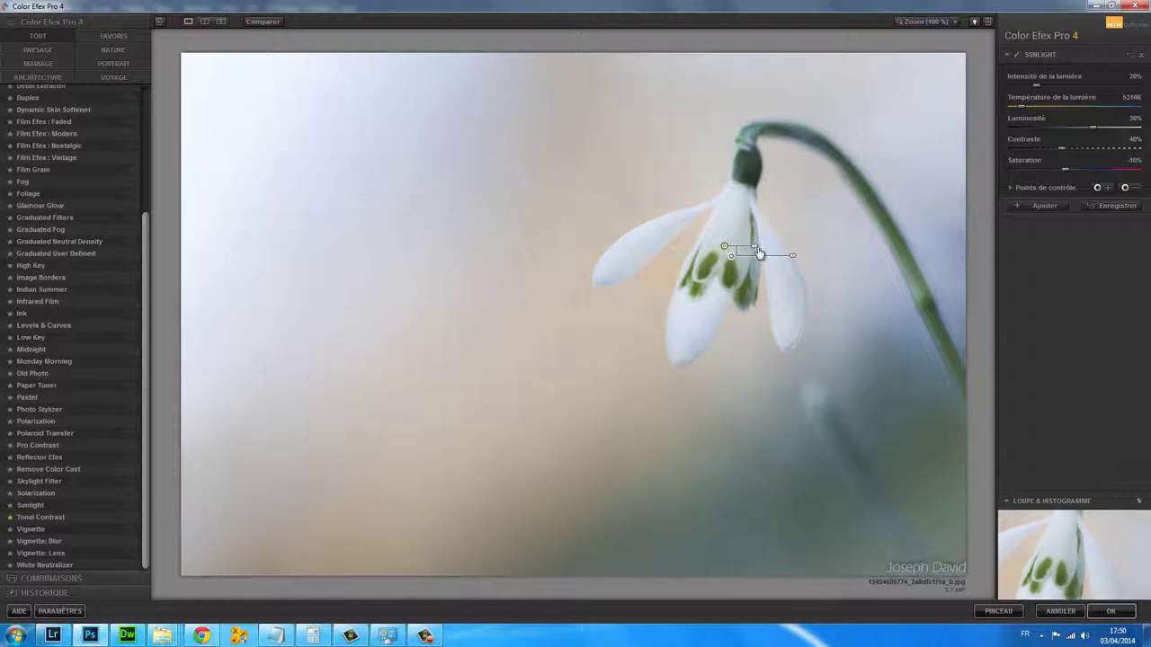
drag(753, 249, 753, 251)
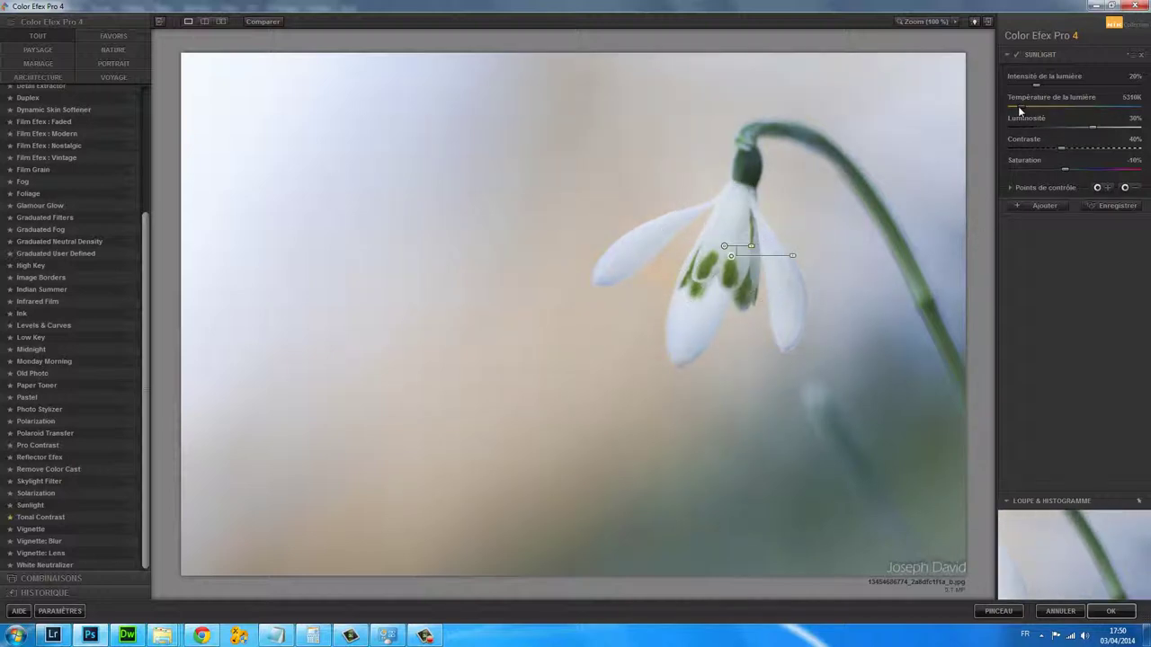
Set Sunlight light intensity to 17% and lower the brightness
drag(1034, 83, 1131, 90)
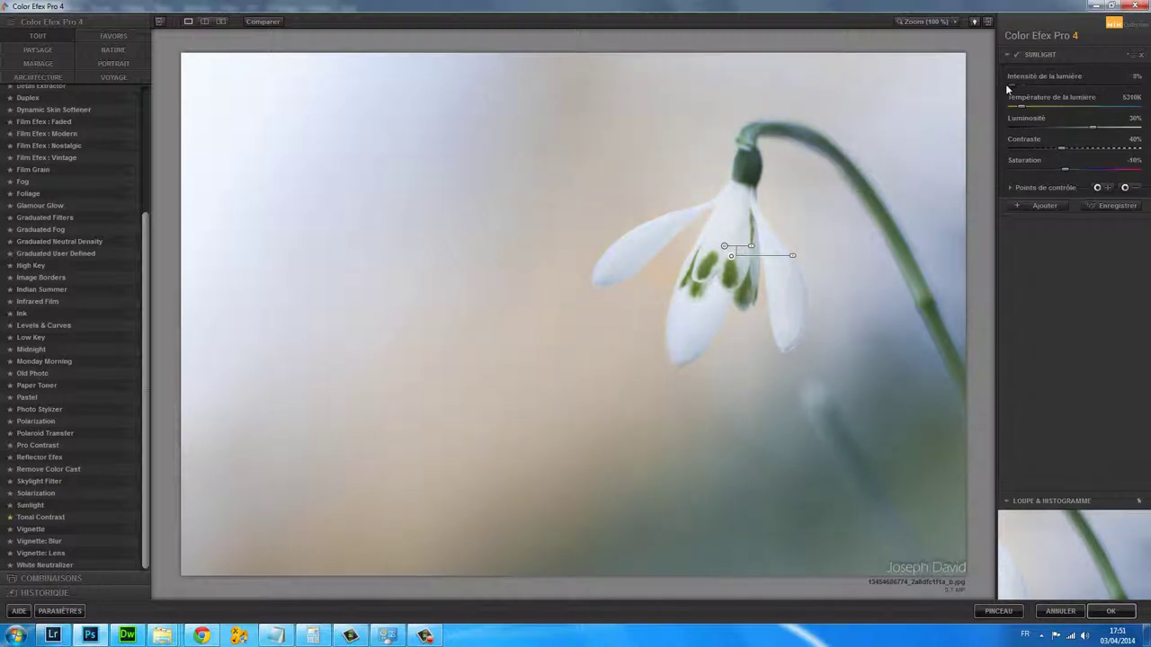
drag(1005, 84, 1032, 86)
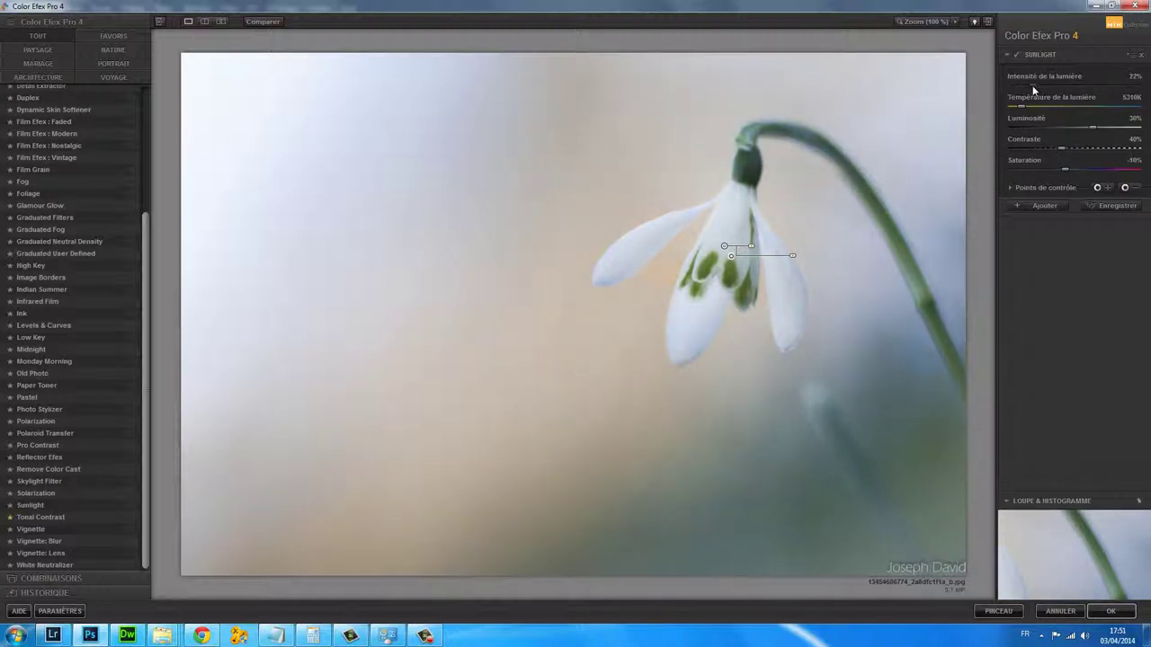
mouse_move(1093, 125)
mouse_down()
mouse_move(991, 130)
mouse_move(1083, 132)
mouse_up()
Apply Sunlight as a Sunlight (CEP 4) layer, compare it on/off, and view at 100%
click(1099, 612)
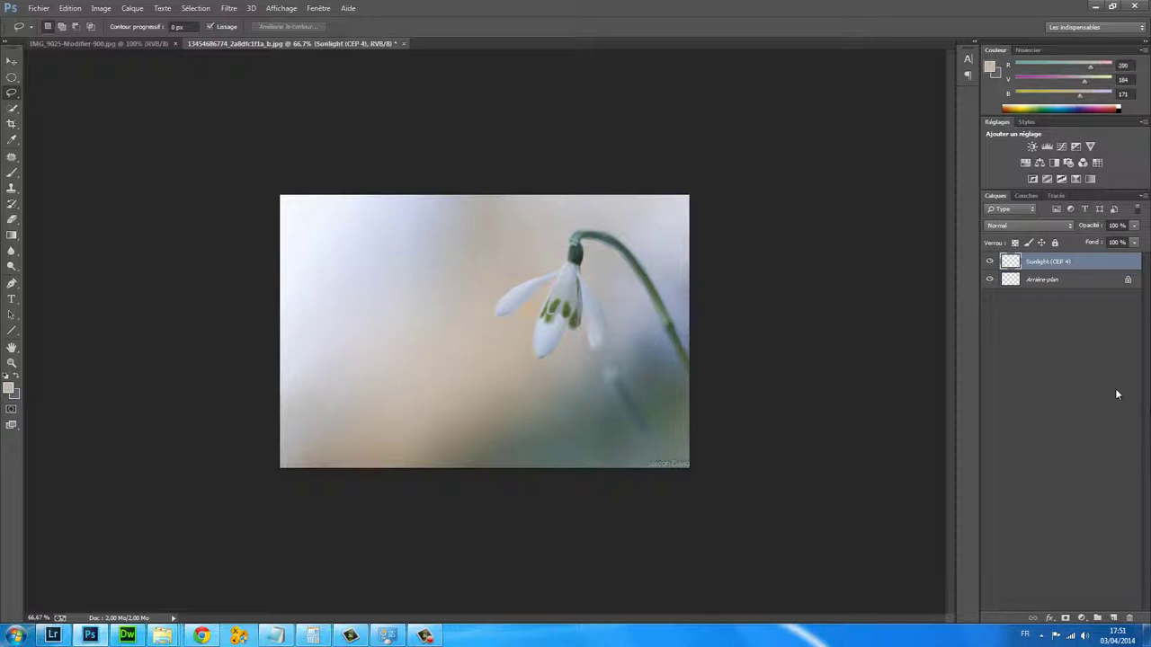
click(990, 260)
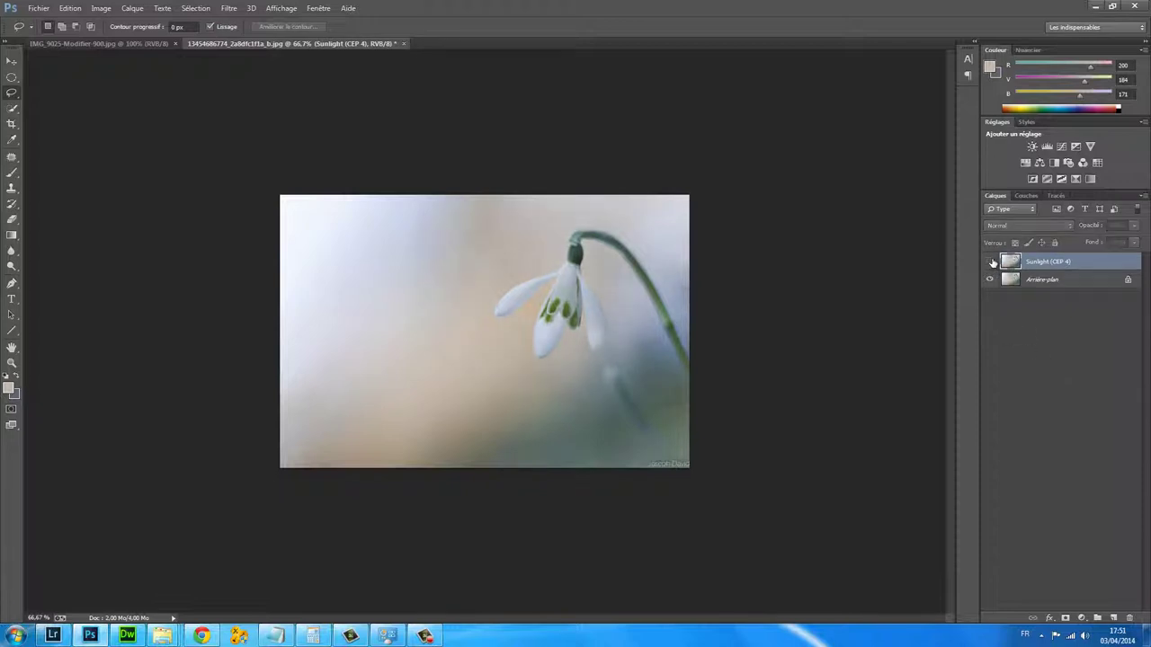
click(991, 260)
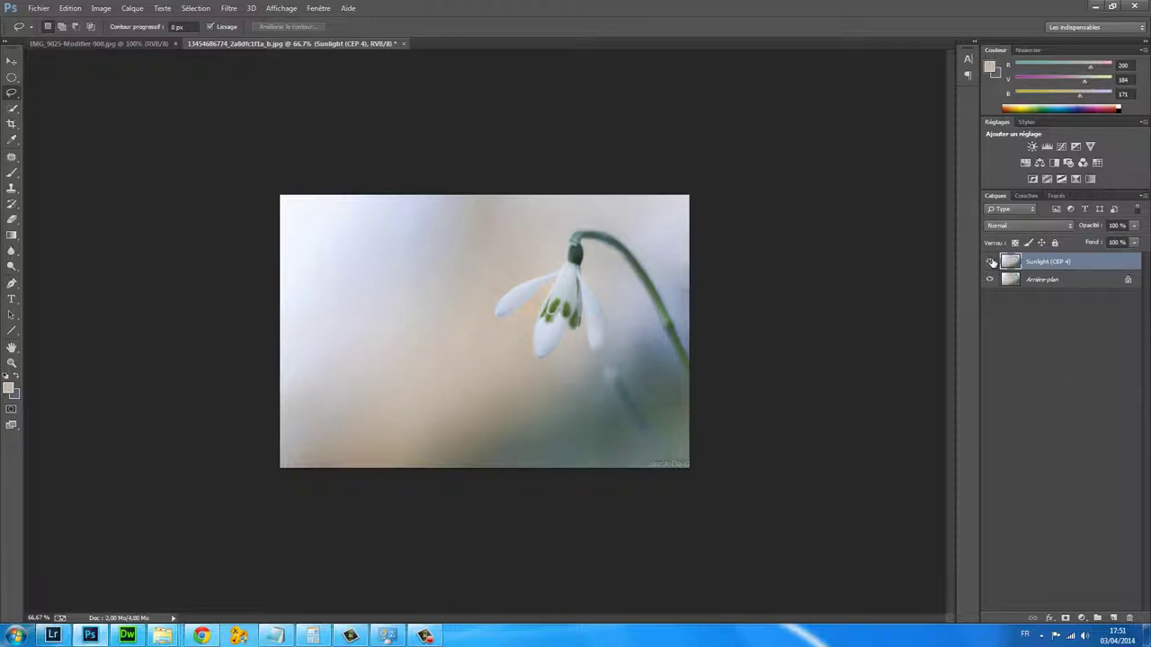
click(991, 260)
click(990, 261)
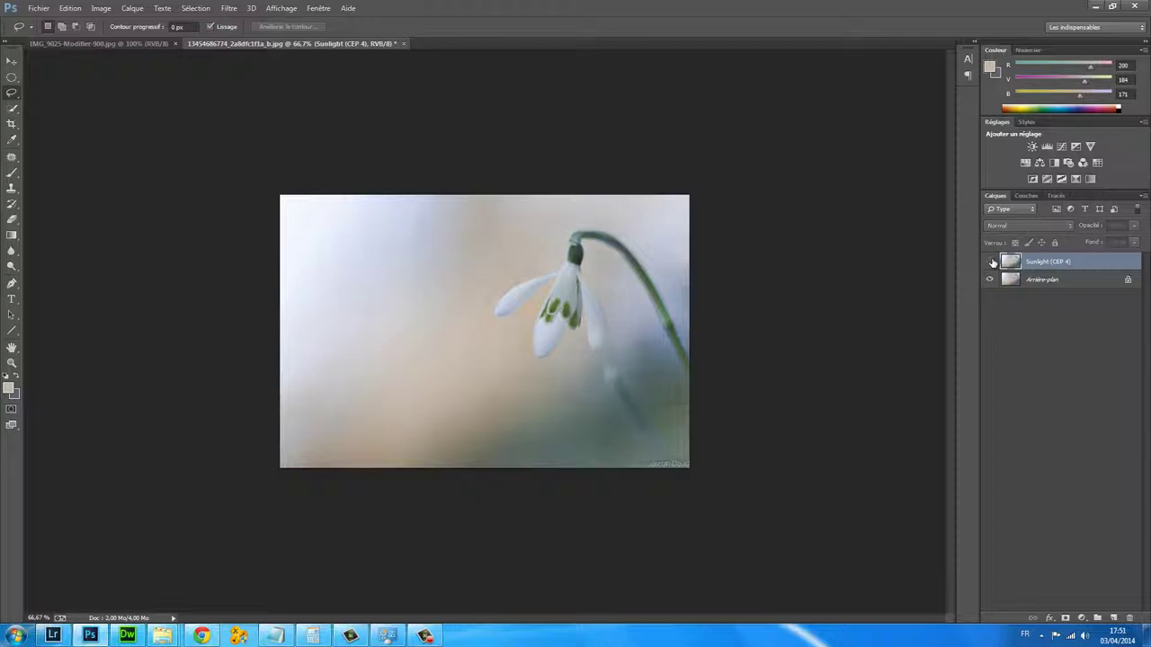
click(991, 261)
click(991, 261)
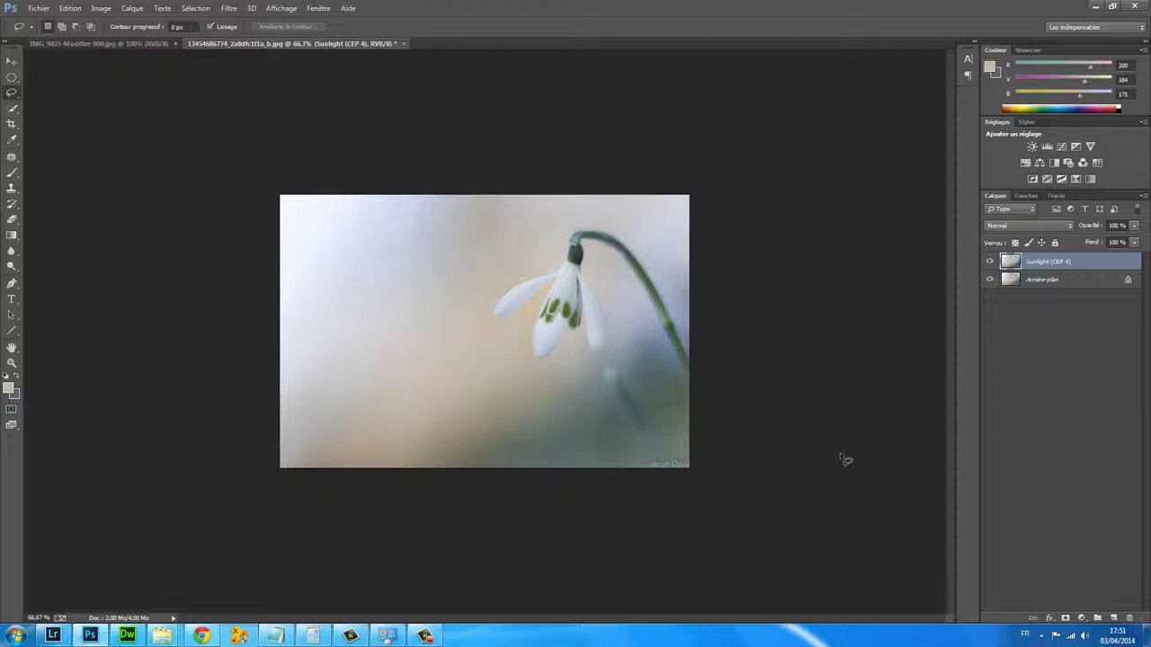
key(ctrl+1)
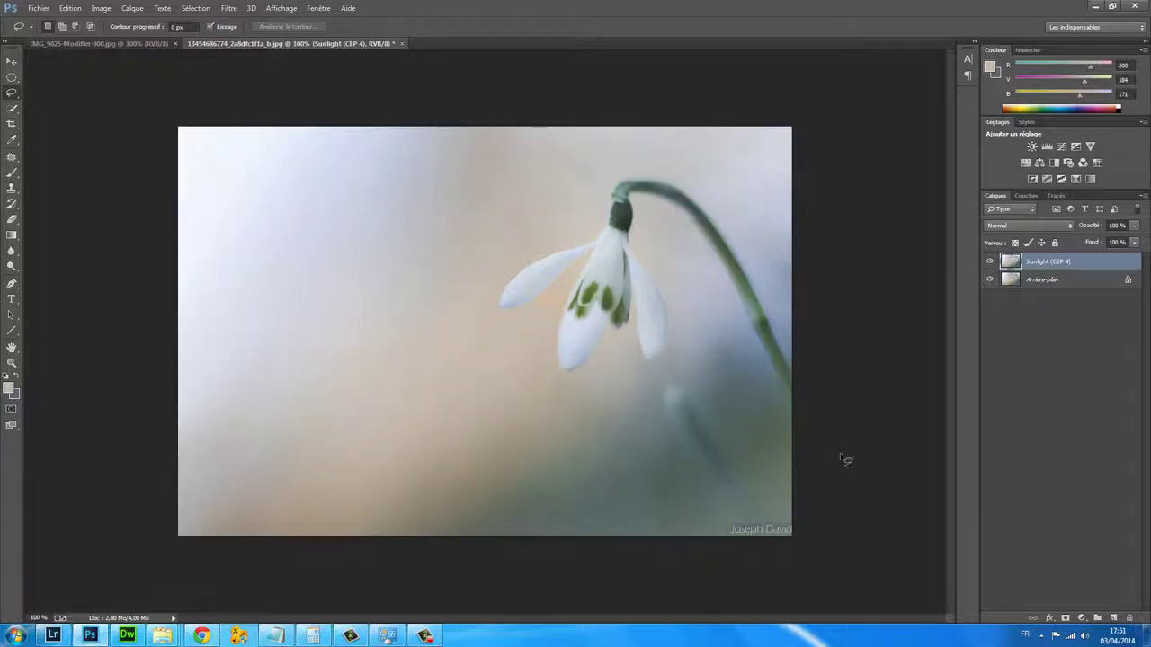